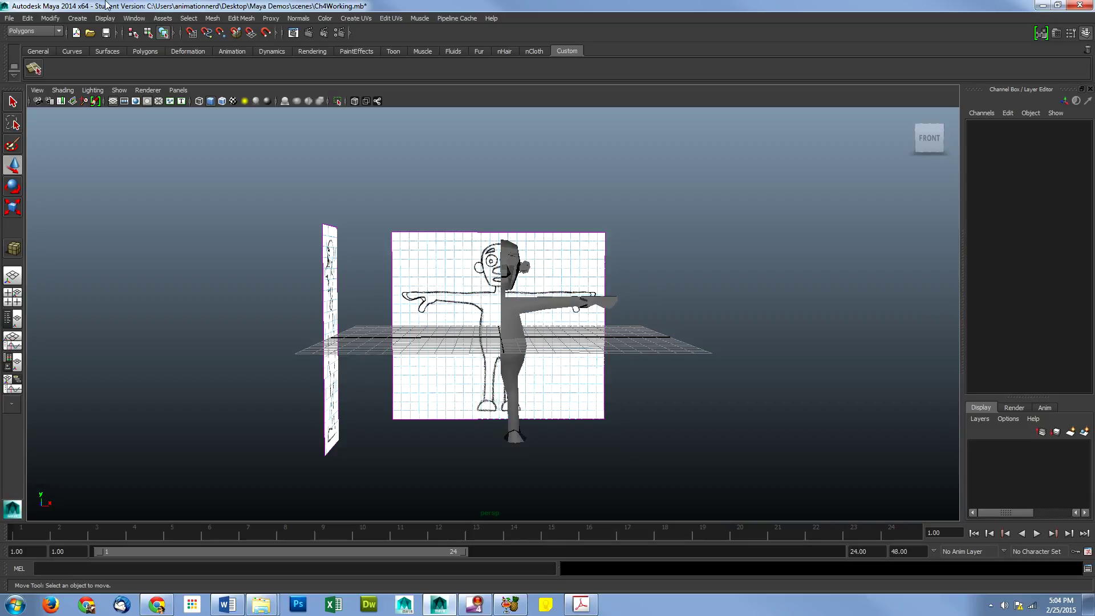
- Open the scene Ch5Start.ma, saving the changes to Ch4Working.mb, and dismiss the output window
{"action": "left_click", "coordinate": [9, 19]}
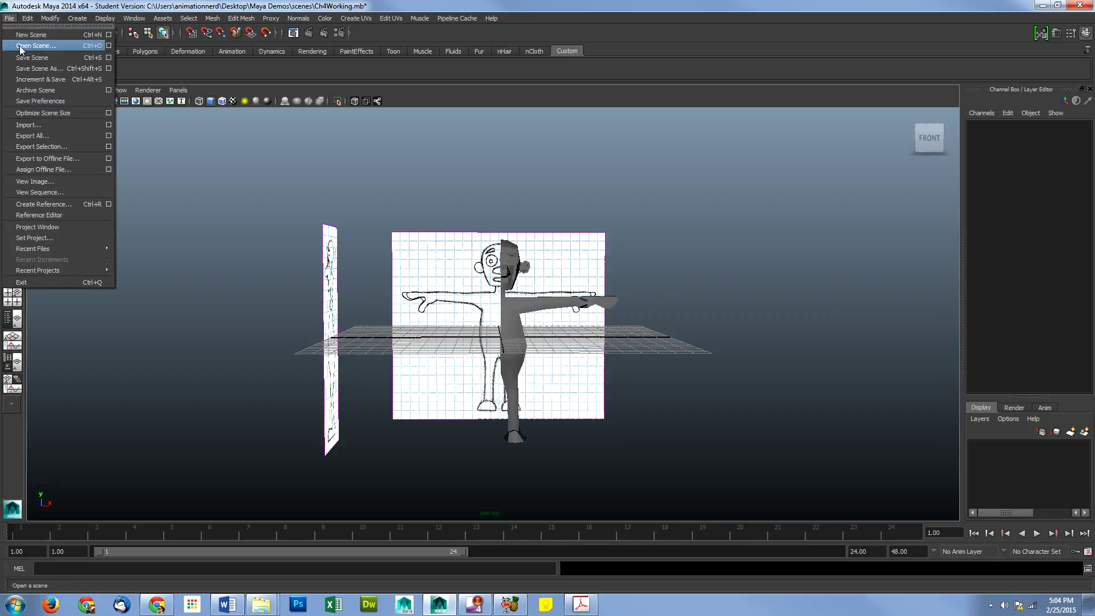
{"action": "left_click", "coordinate": [21, 47]}
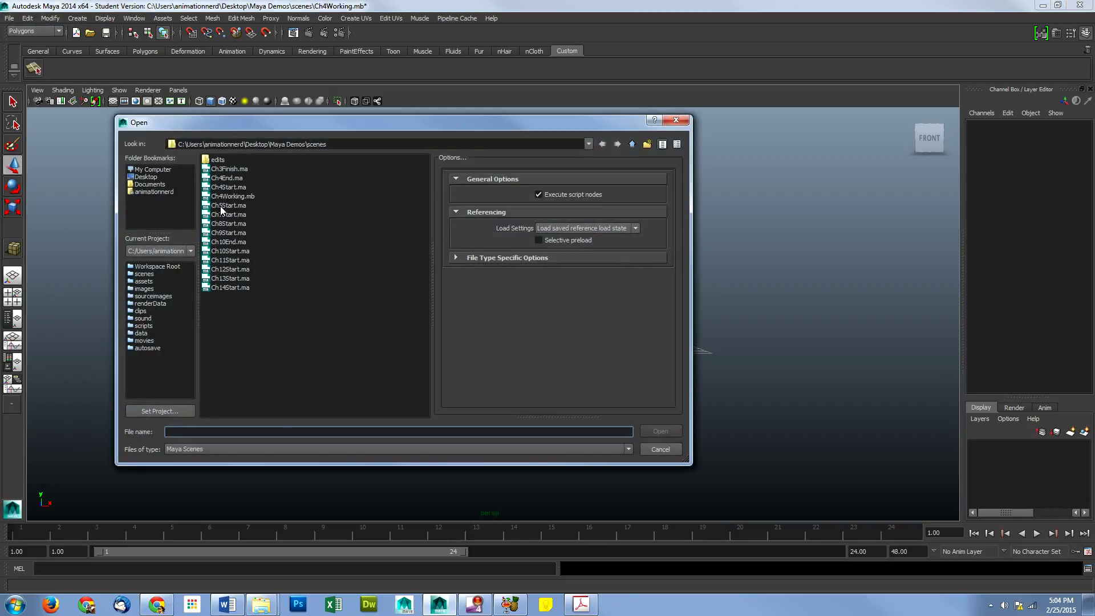
{"action": "left_click", "coordinate": [222, 206]}
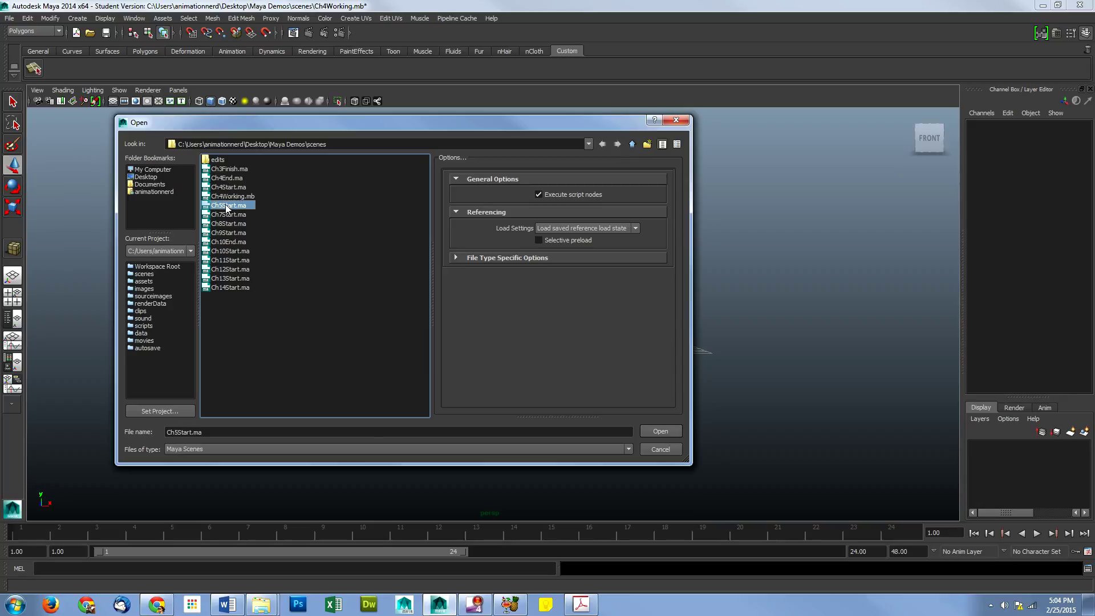
{"action": "left_click", "coordinate": [660, 432]}
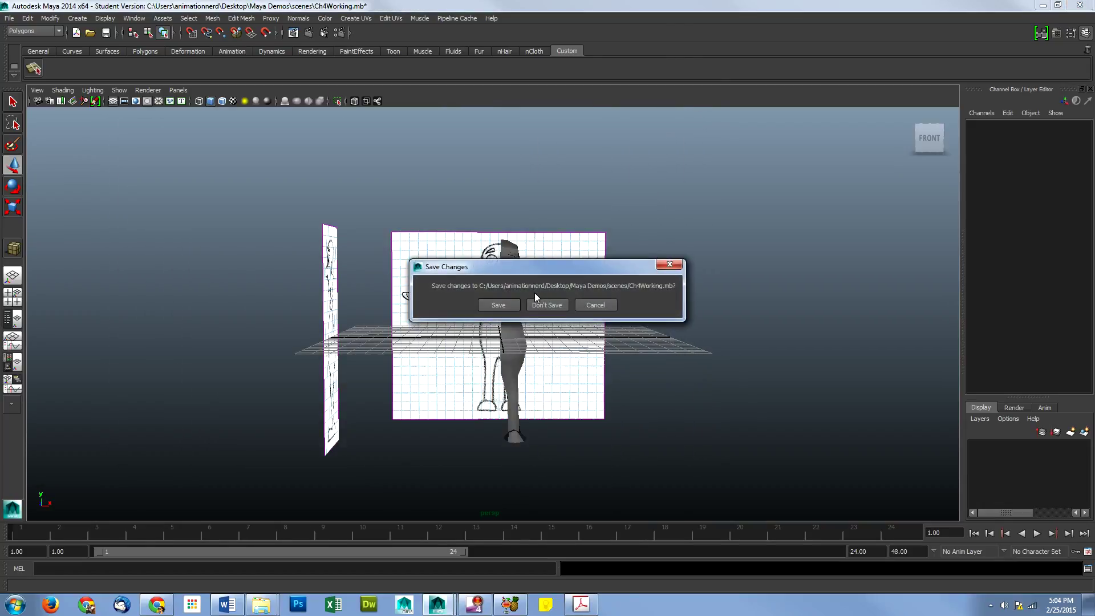
{"action": "left_click", "coordinate": [497, 304]}
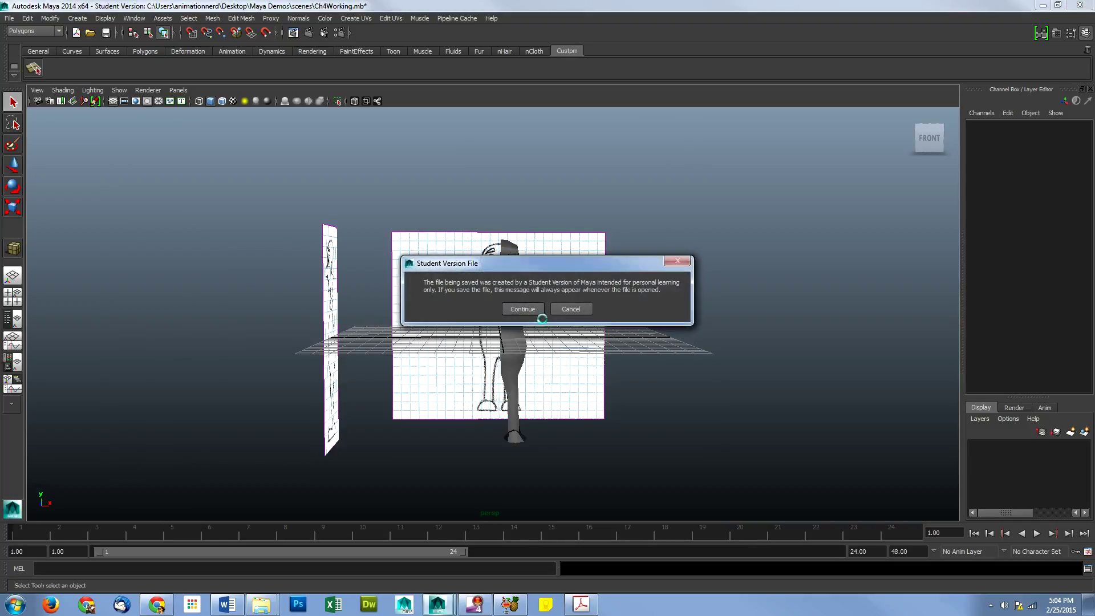
{"action": "left_click", "coordinate": [531, 310]}
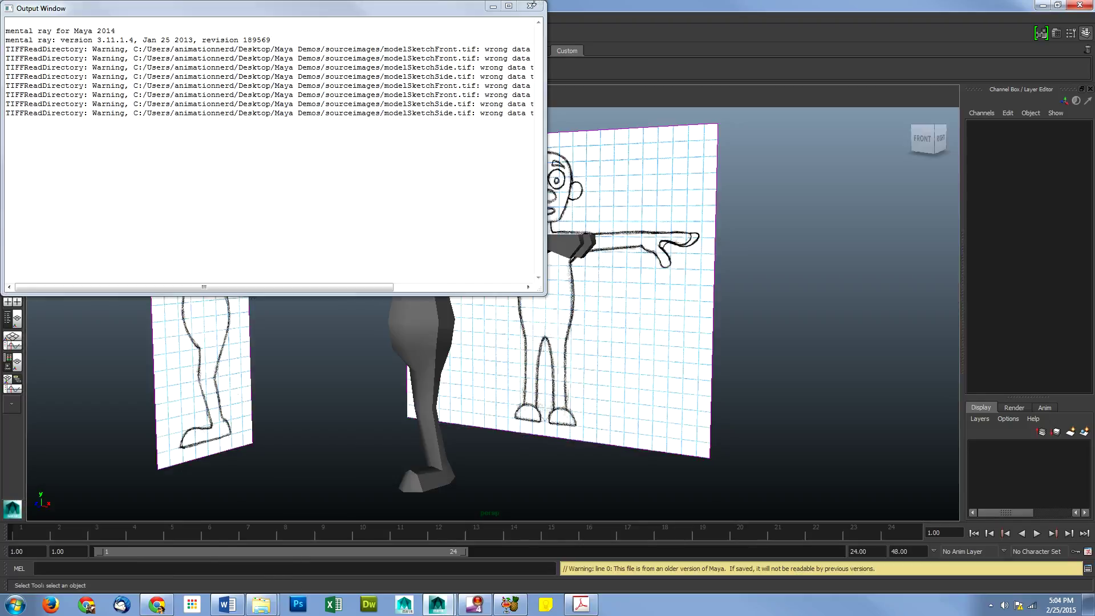
{"action": "left_click", "coordinate": [525, 7]}
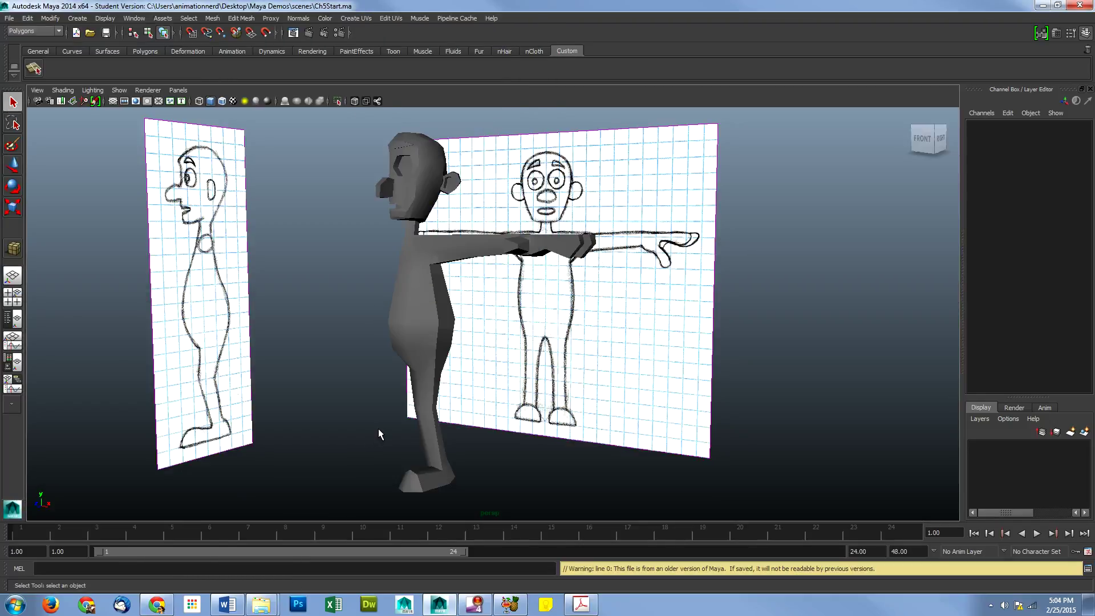
- Save the scene under the new name Ch5Working.mb in the scenes folder as Maya Binary
{"action": "left_click_drag", "start_coordinate": [378, 429], "coordinate": [394, 352], "text": "alt"}
{"action": "left_click", "coordinate": [9, 18]}
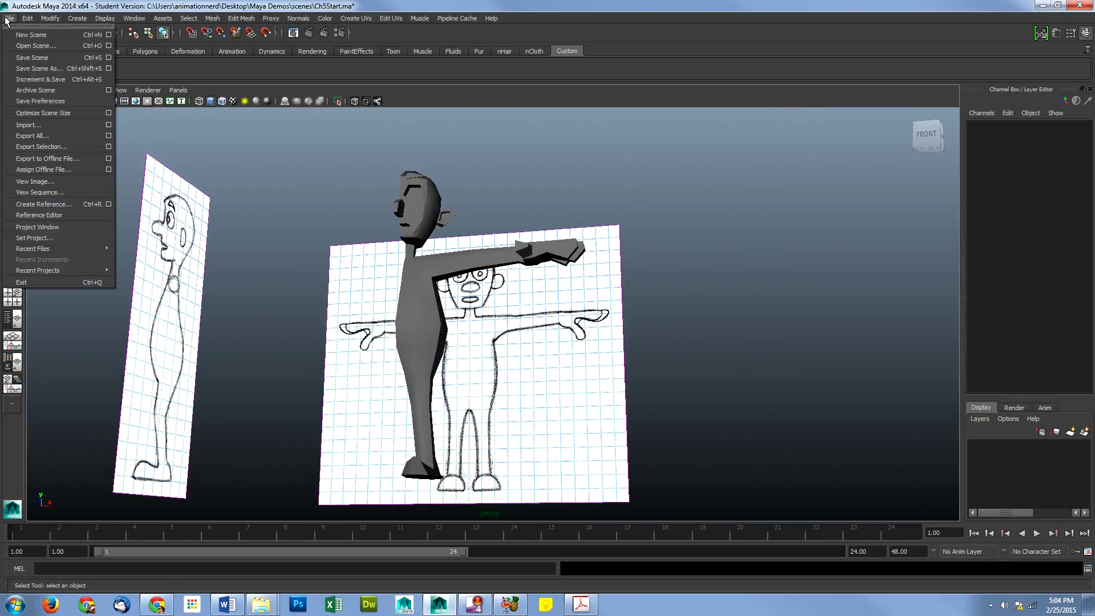
{"action": "left_click", "coordinate": [34, 68]}
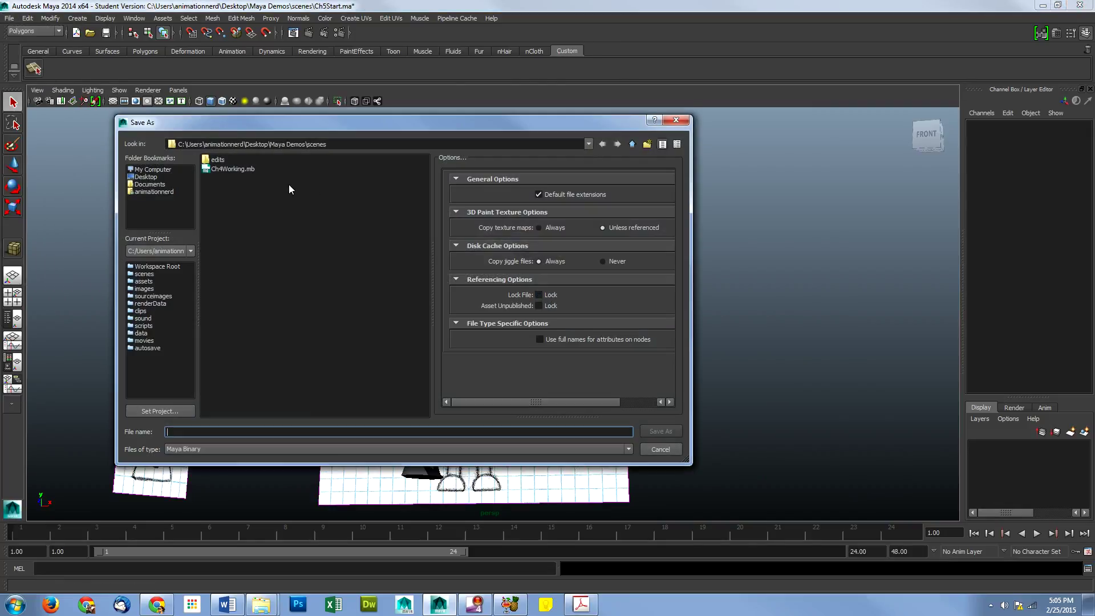
{"action": "left_click", "coordinate": [233, 168]}
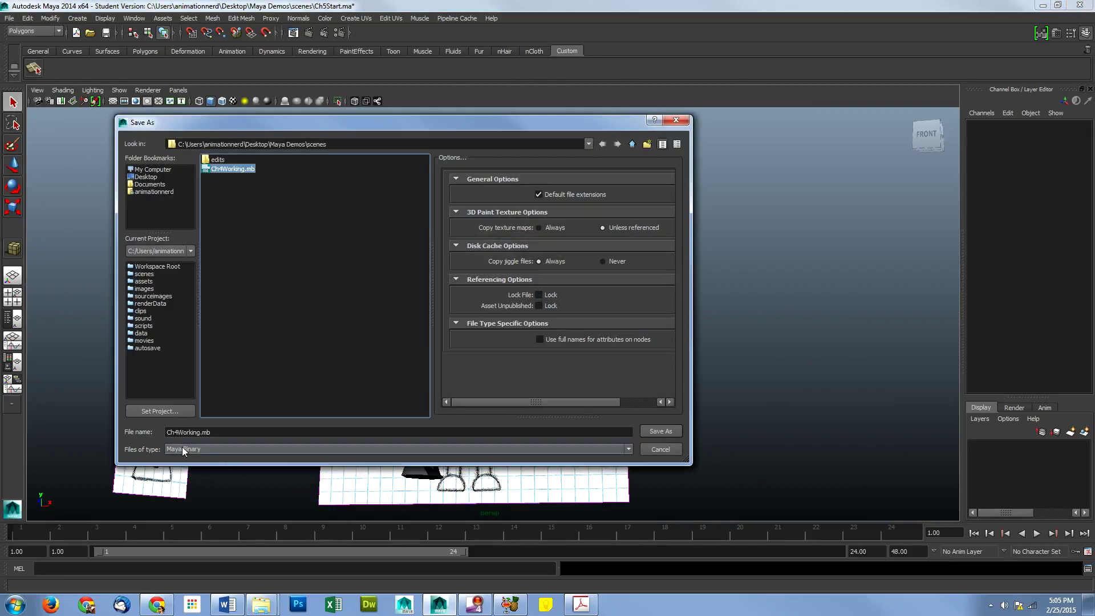
{"action": "left_click", "coordinate": [180, 432]}
{"action": "key", "text": "BackSpace"}
{"action": "type", "text": "5"}
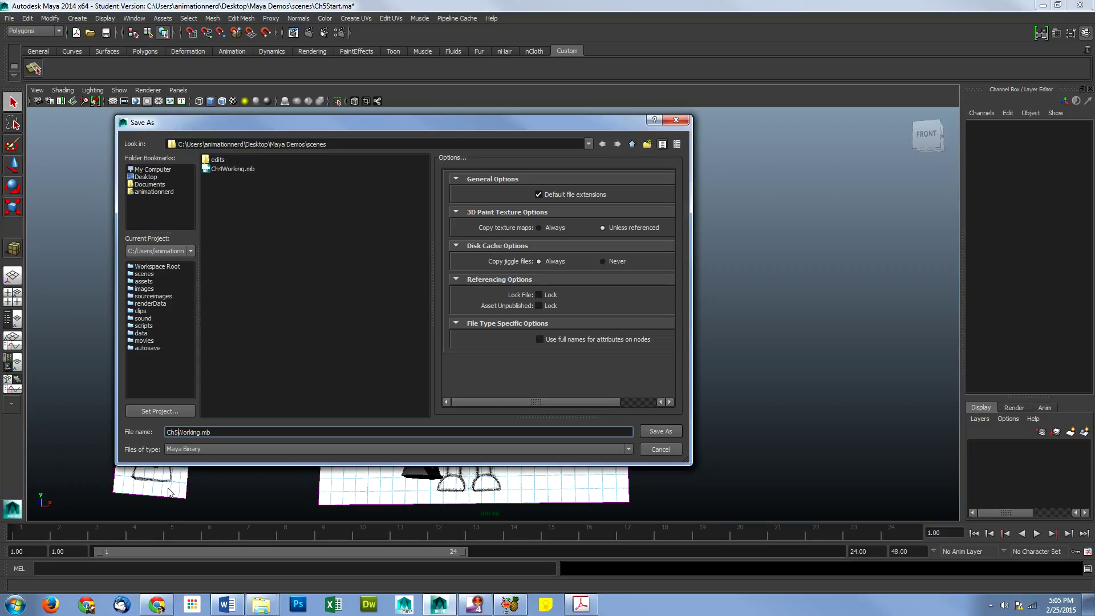
{"action": "left_click", "coordinate": [663, 431]}
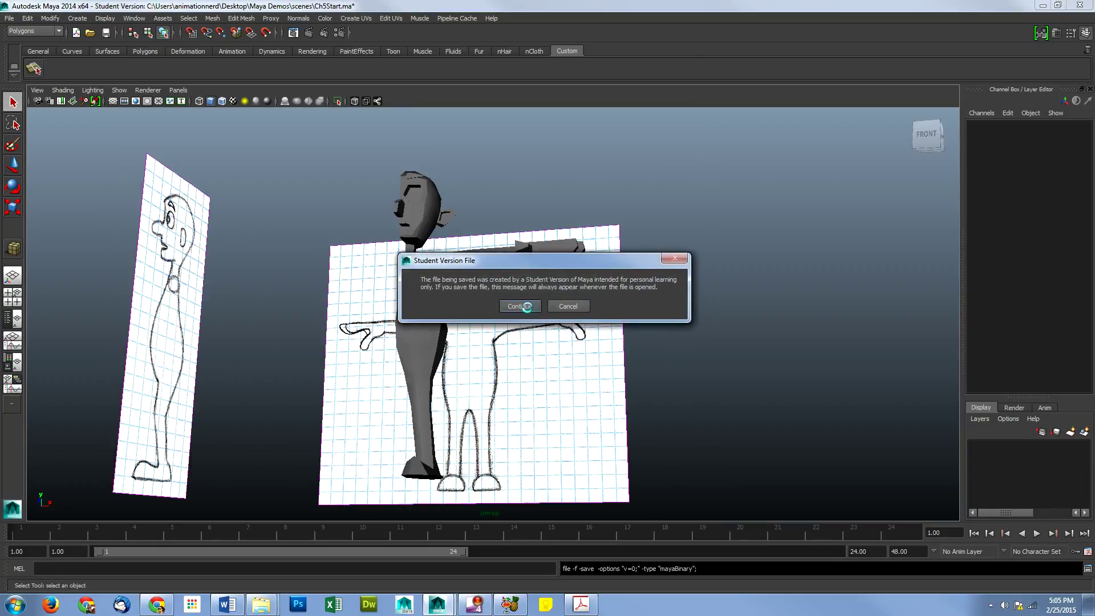
{"action": "left_click", "coordinate": [529, 308]}
- Set the current project to the Maya Demos folder on the desktop
{"action": "left_click_drag", "start_coordinate": [467, 336], "coordinate": [591, 308], "text": "alt"}
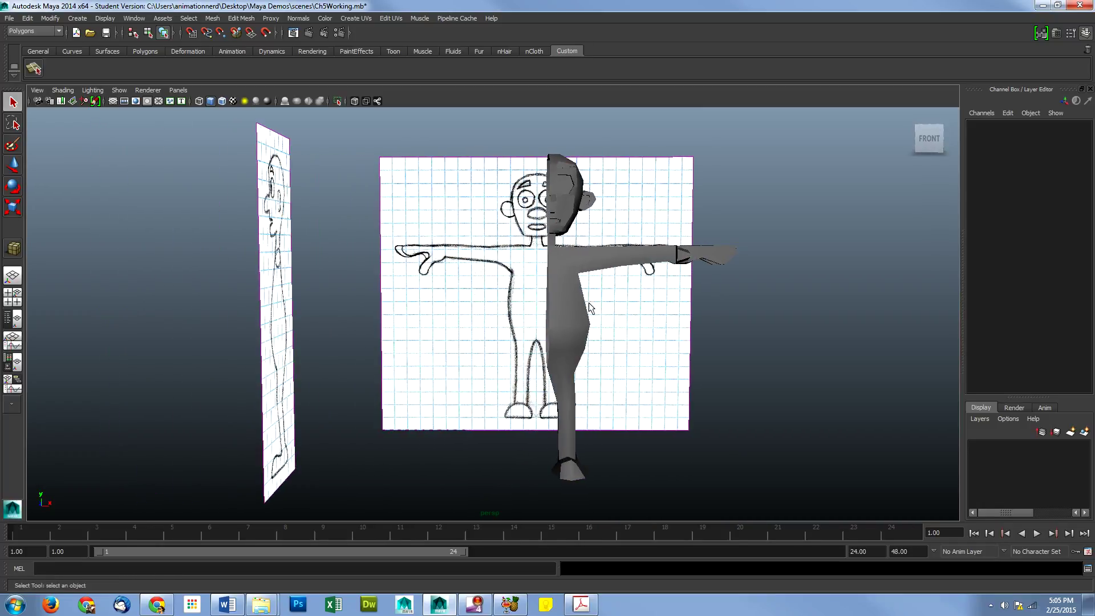
{"action": "left_click", "coordinate": [9, 18]}
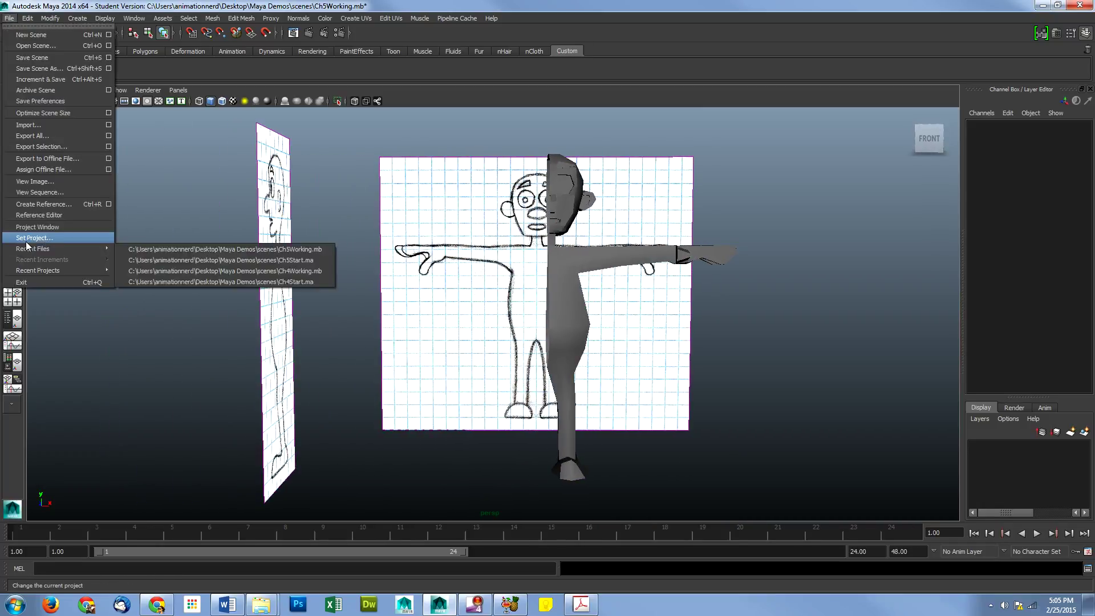
{"action": "left_click", "coordinate": [26, 239]}
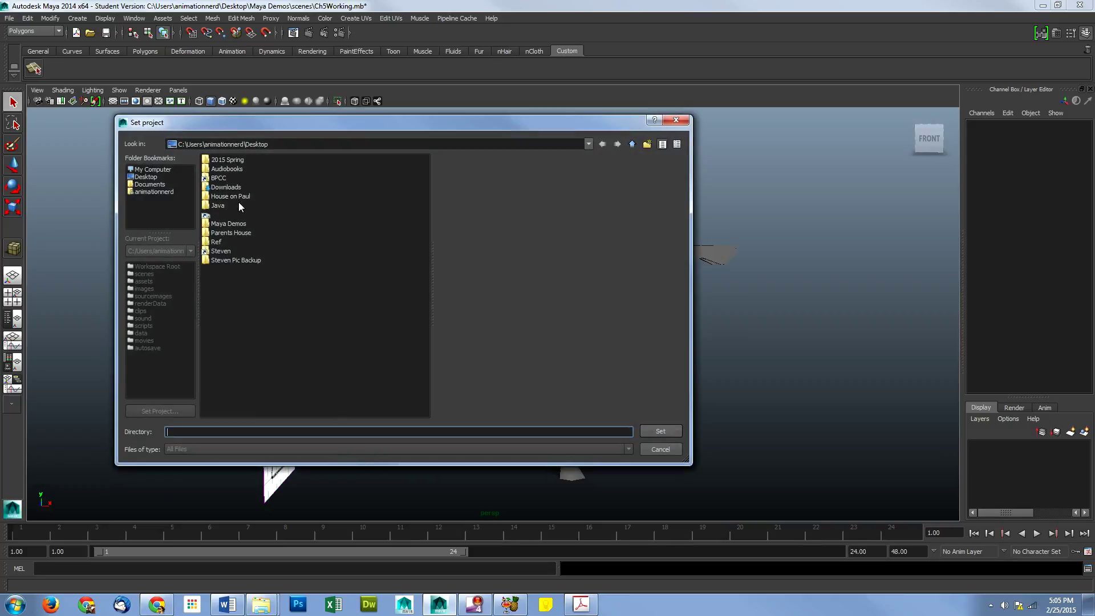
{"action": "double_click", "coordinate": [241, 223]}
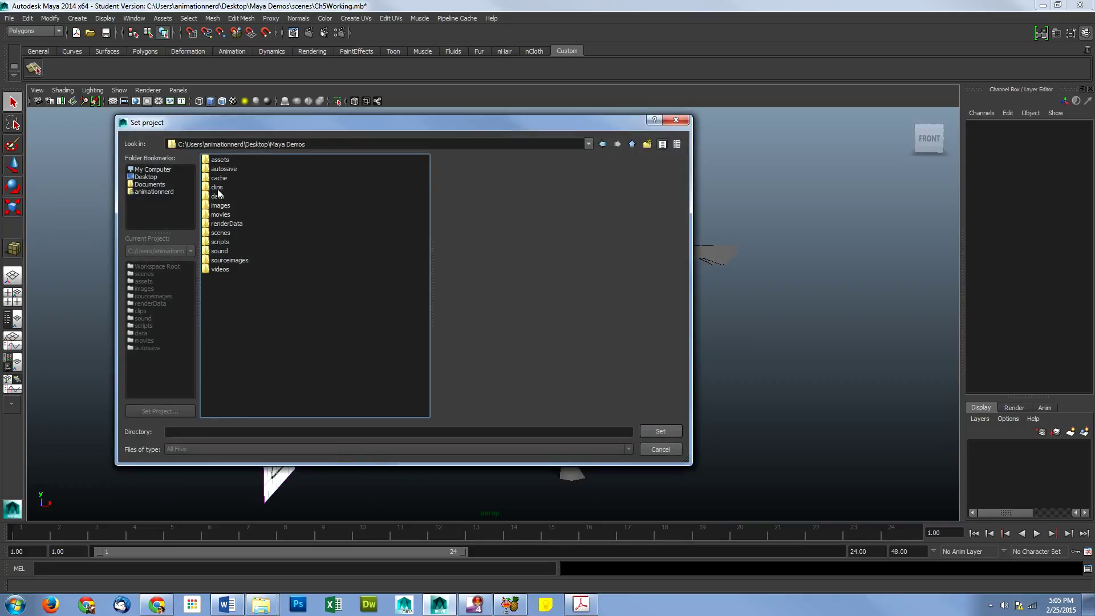
{"action": "left_click", "coordinate": [655, 431]}
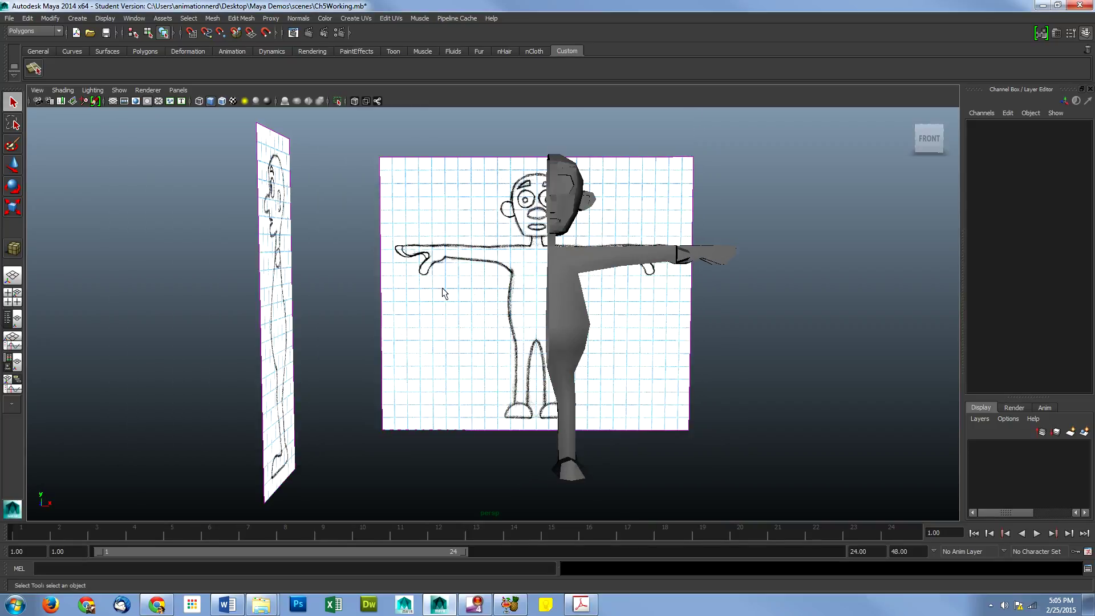
- Insert an edge loop close to each side of the elbow edge on the half-body mesh's arm
{"action": "left_click", "coordinate": [543, 333]}
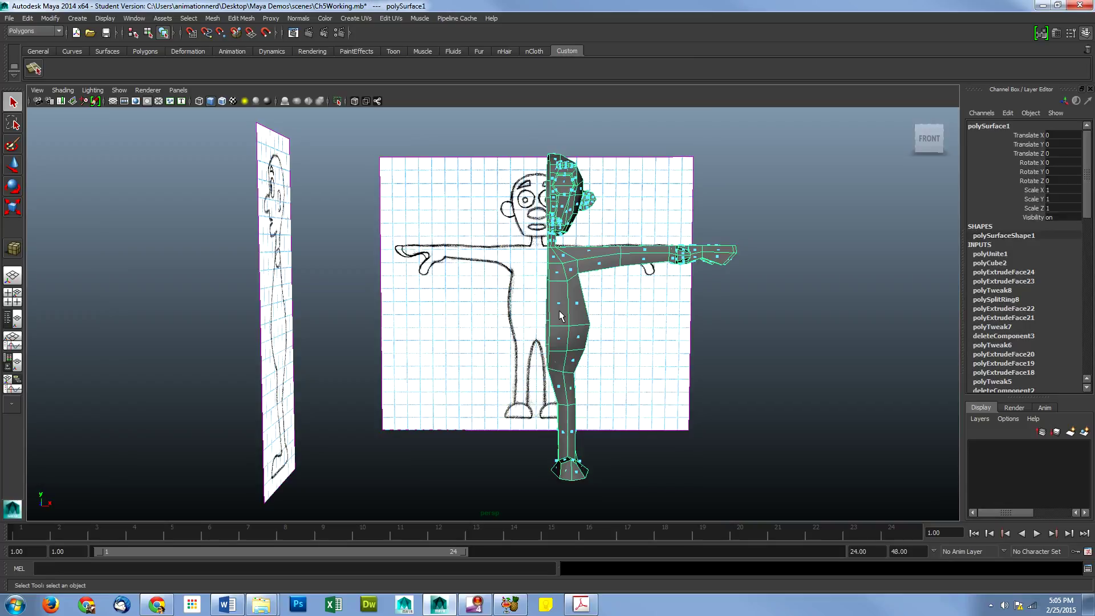
{"action": "left_click_drag", "start_coordinate": [543, 333], "coordinate": [555, 375], "text": "alt"}
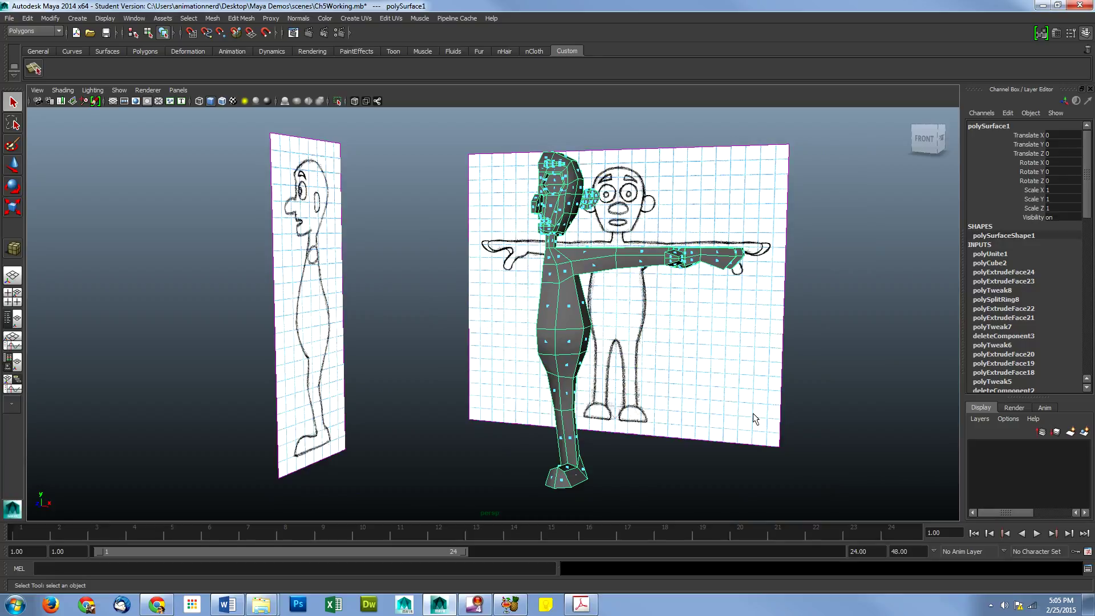
{"action": "scroll", "coordinate": [631, 455], "scroll_direction": "up", "scroll_amount": 1}
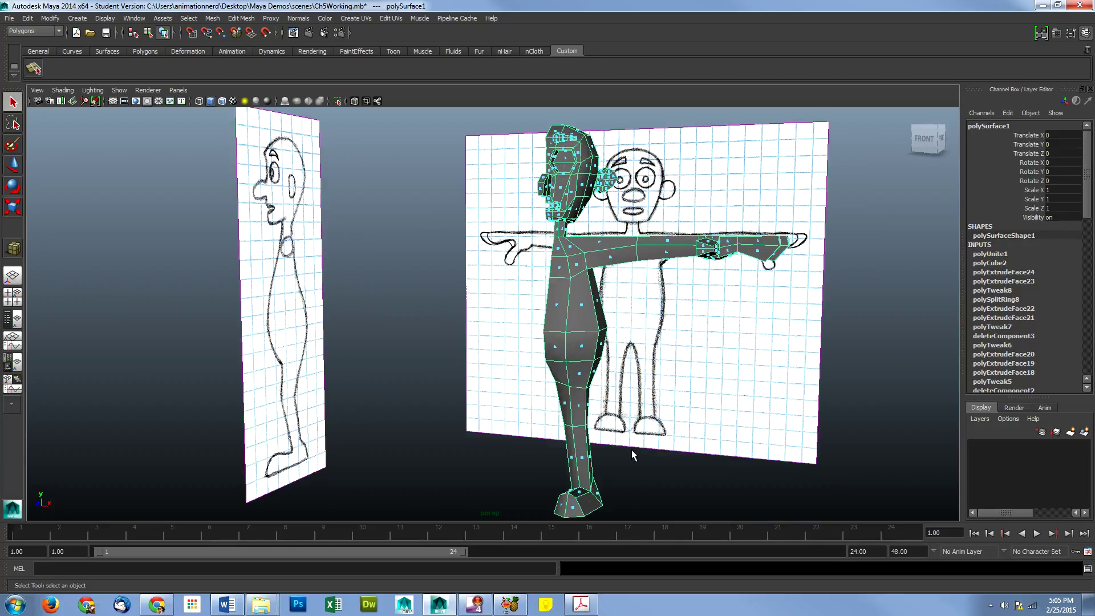
{"action": "scroll", "coordinate": [583, 279], "scroll_direction": "up", "scroll_amount": 1}
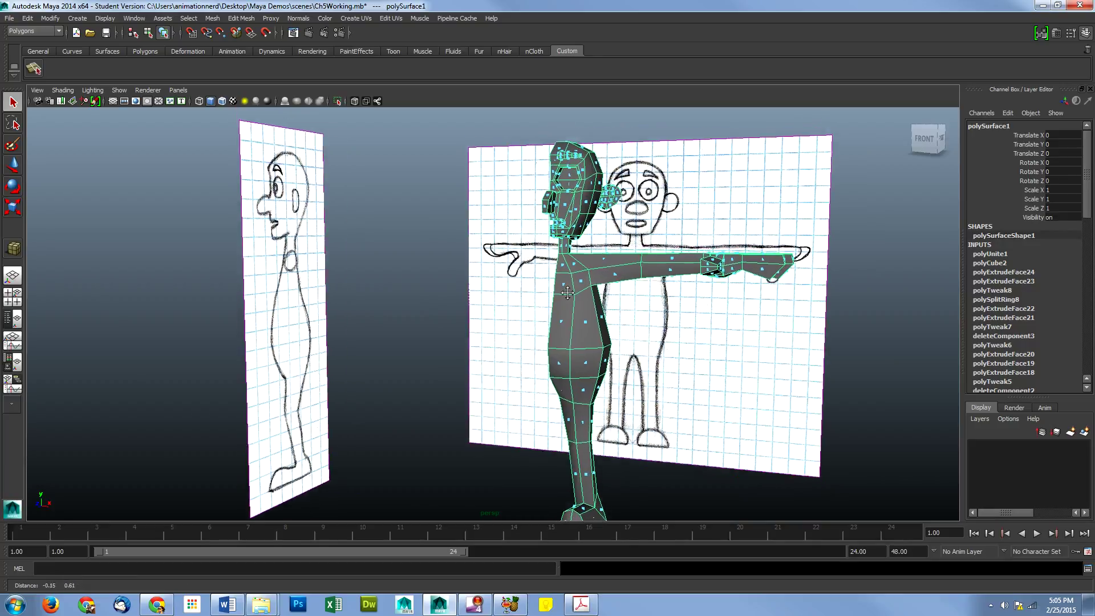
{"action": "scroll", "coordinate": [569, 312], "scroll_direction": "up", "scroll_amount": 1}
{"action": "left_click_drag", "start_coordinate": [568, 313], "coordinate": [742, 245], "text": "alt"}
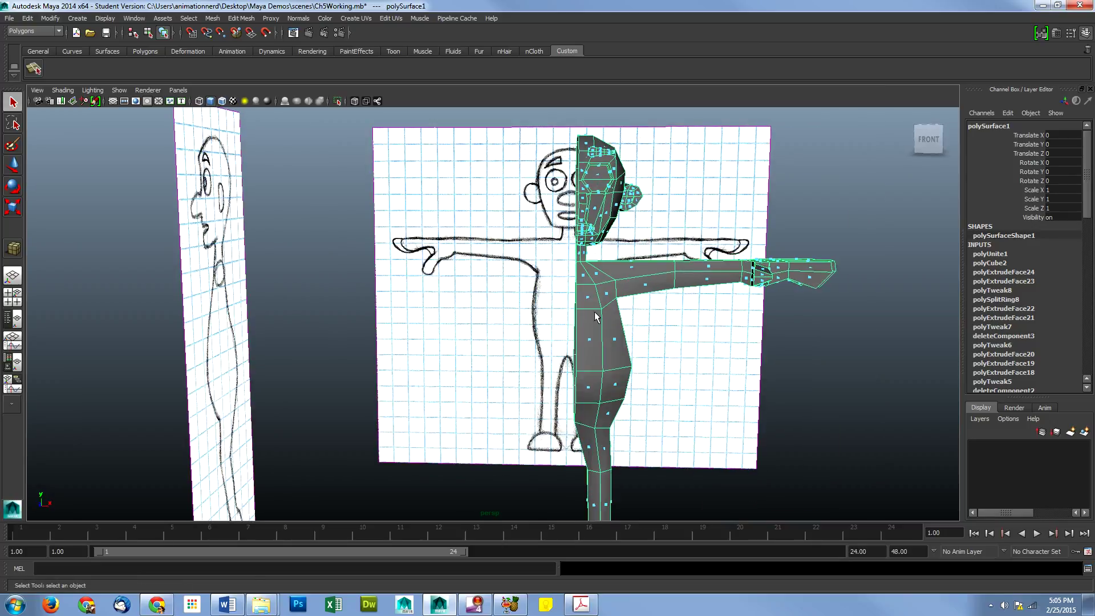
{"action": "scroll", "coordinate": [736, 244], "scroll_direction": "up", "scroll_amount": 2}
{"action": "middle_click_drag", "start_coordinate": [735, 245], "coordinate": [599, 264], "text": "alt"}
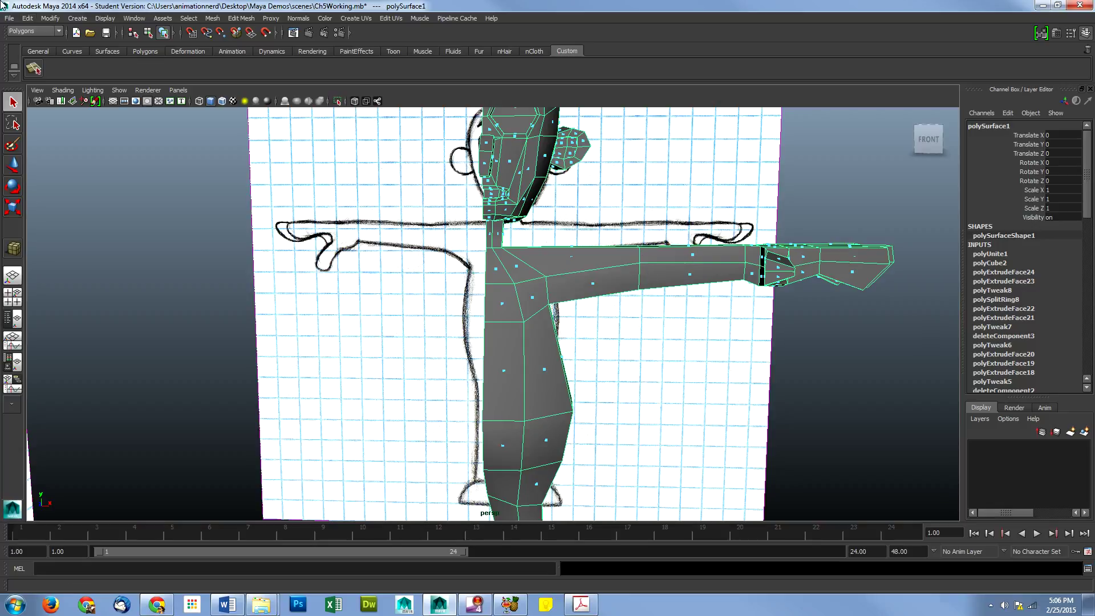
{"action": "left_click", "coordinate": [243, 19]}
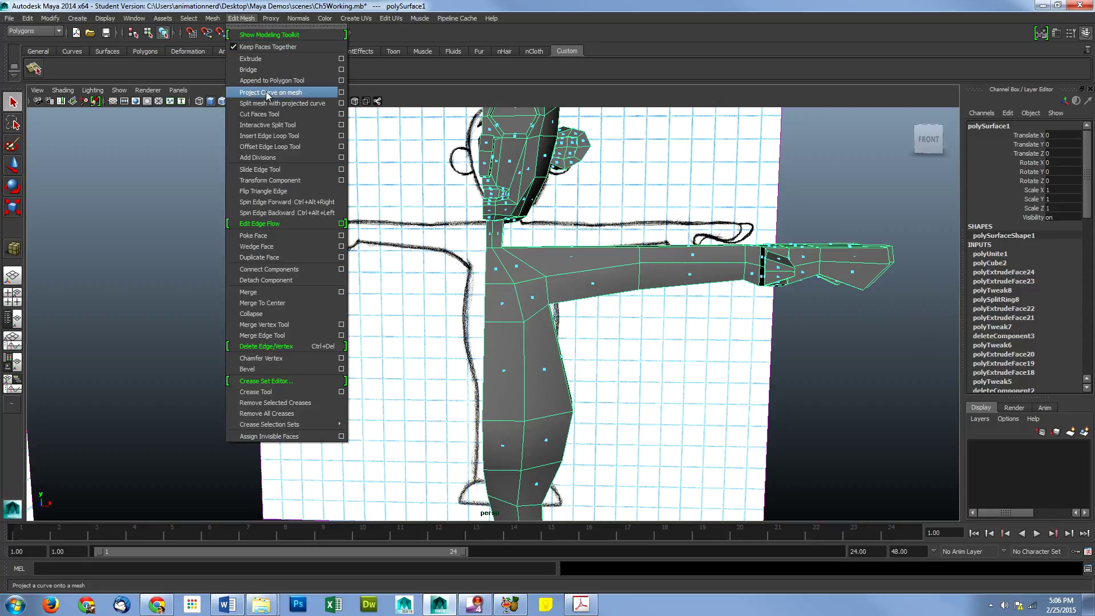
{"action": "left_click", "coordinate": [276, 135]}
{"action": "left_click_drag", "start_coordinate": [627, 264], "coordinate": [653, 267]}
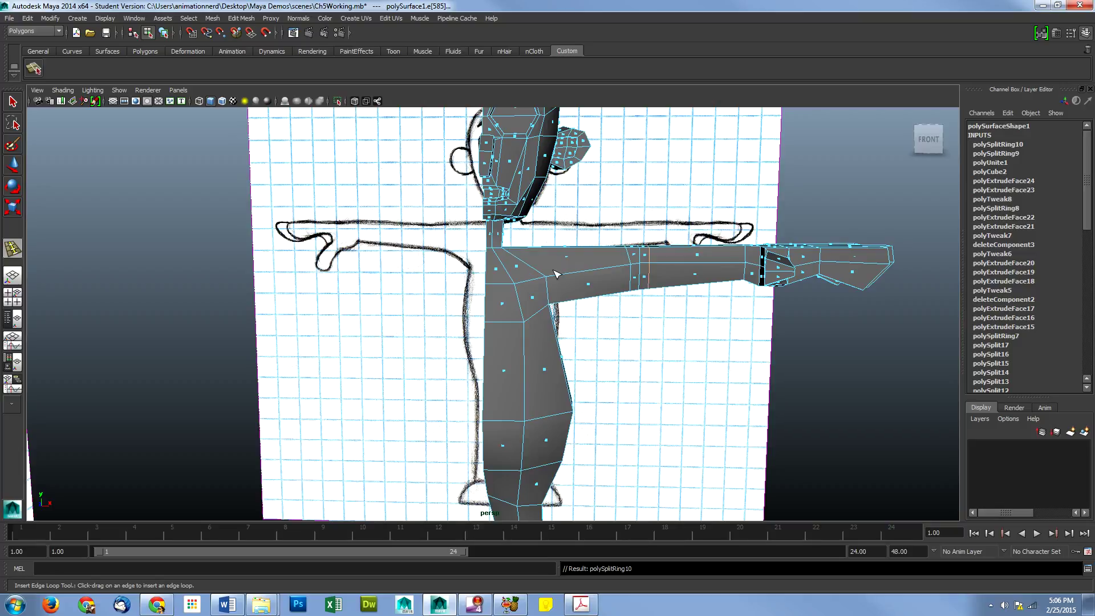
- Insert two edge loops around the arm at the shoulder and two more just before the wrist
{"action": "left_click_drag", "start_coordinate": [558, 278], "coordinate": [561, 278]}
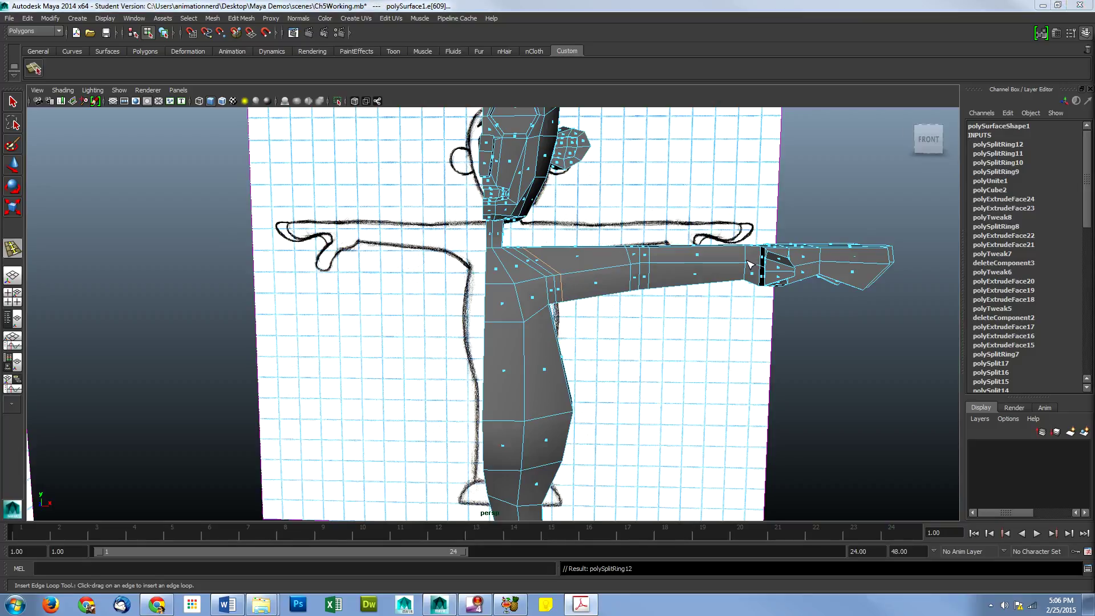
{"action": "scroll", "coordinate": [746, 268], "scroll_direction": "up", "scroll_amount": 2}
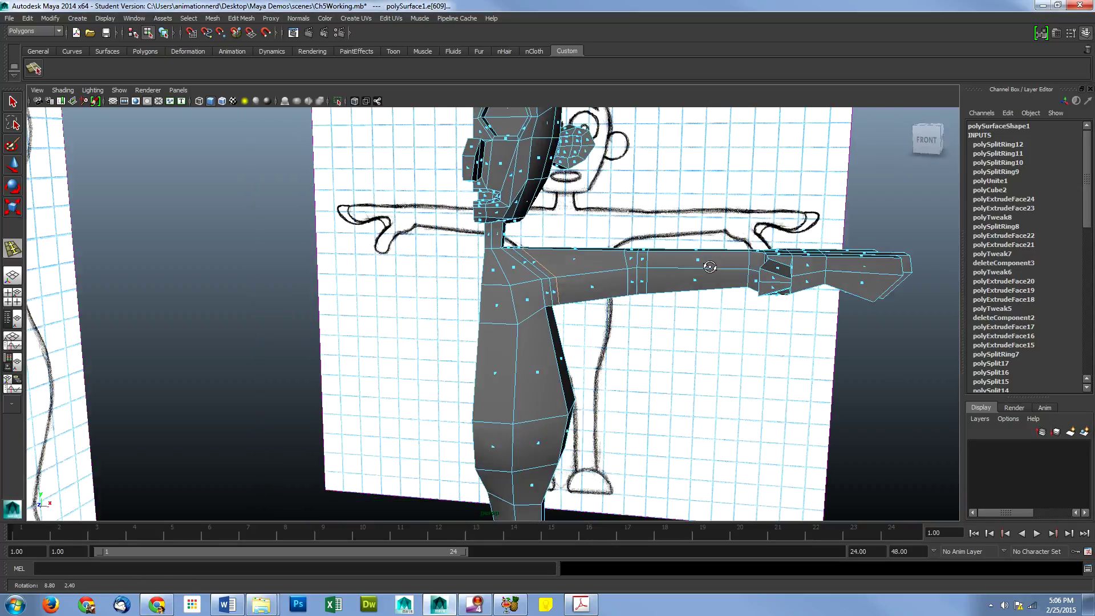
{"action": "scroll", "coordinate": [744, 276], "scroll_direction": "up", "scroll_amount": 2}
{"action": "left_click_drag", "start_coordinate": [744, 277], "coordinate": [864, 260], "text": "alt"}
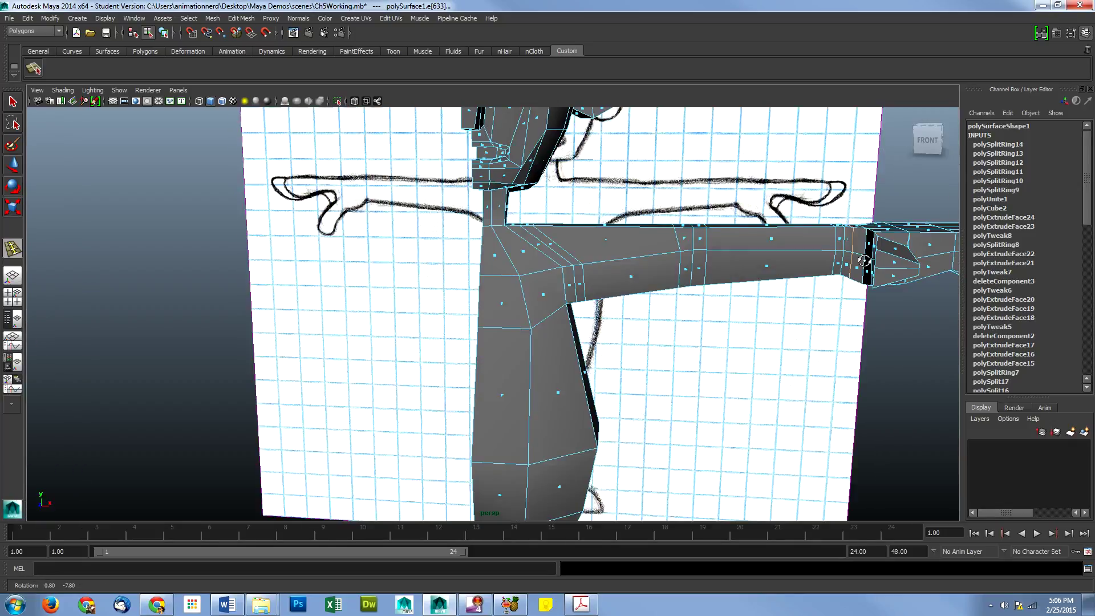
- Insert two edge loops around the top of the leg and one close to each side of the knee edge
{"action": "middle_click_drag", "start_coordinate": [533, 377], "coordinate": [579, 134], "text": "alt"}
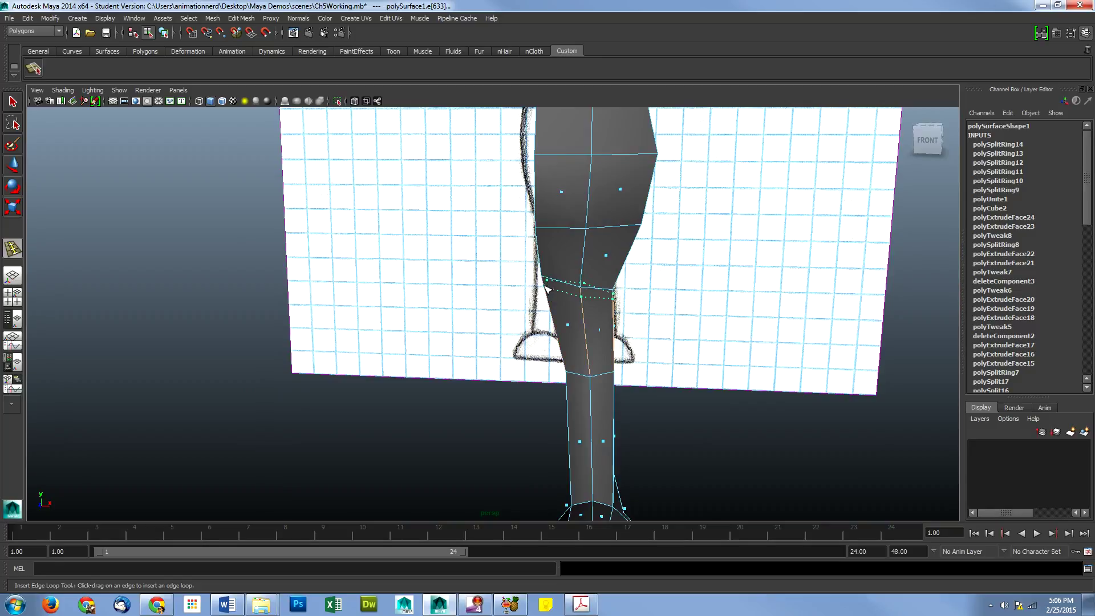
{"action": "left_click_drag", "start_coordinate": [546, 289], "coordinate": [556, 317]}
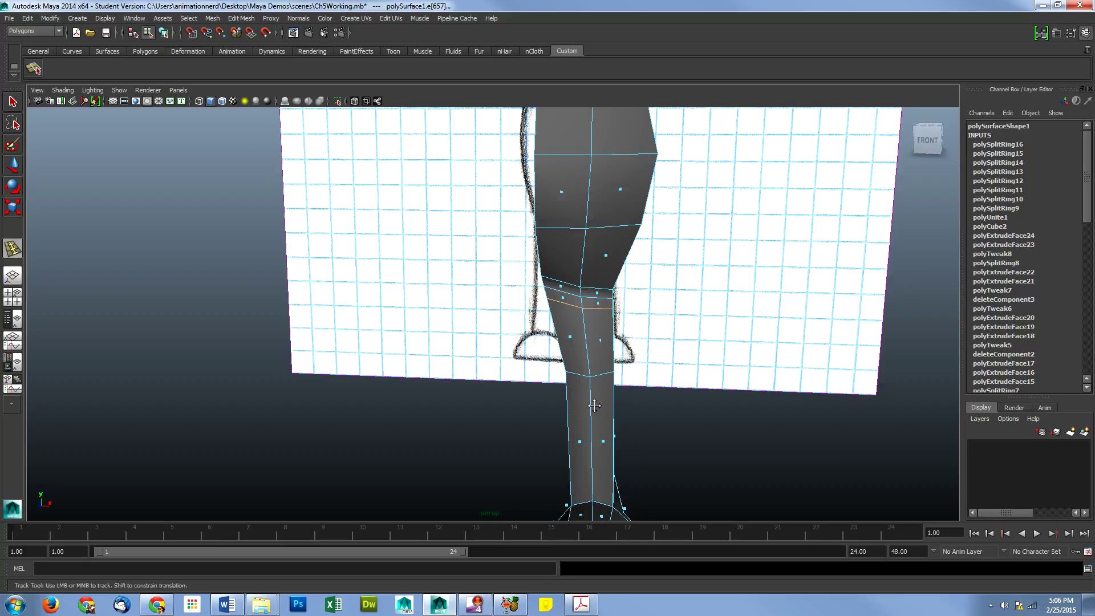
{"action": "middle_click_drag", "start_coordinate": [594, 406], "coordinate": [595, 318], "text": "alt"}
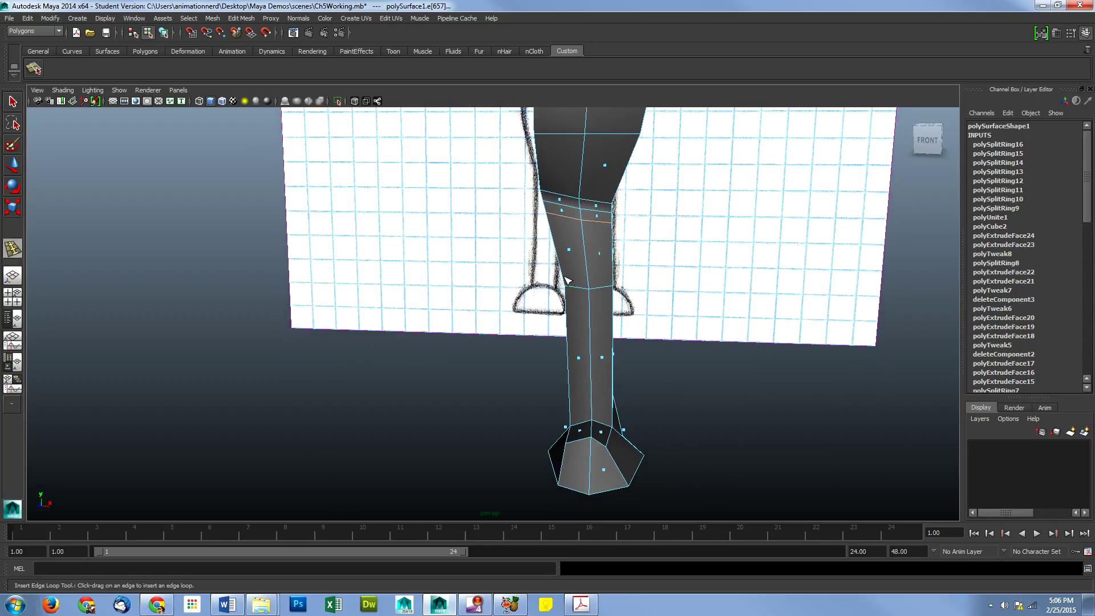
{"action": "left_click_drag", "start_coordinate": [566, 279], "coordinate": [568, 283]}
{"action": "left_click", "coordinate": [570, 297]}
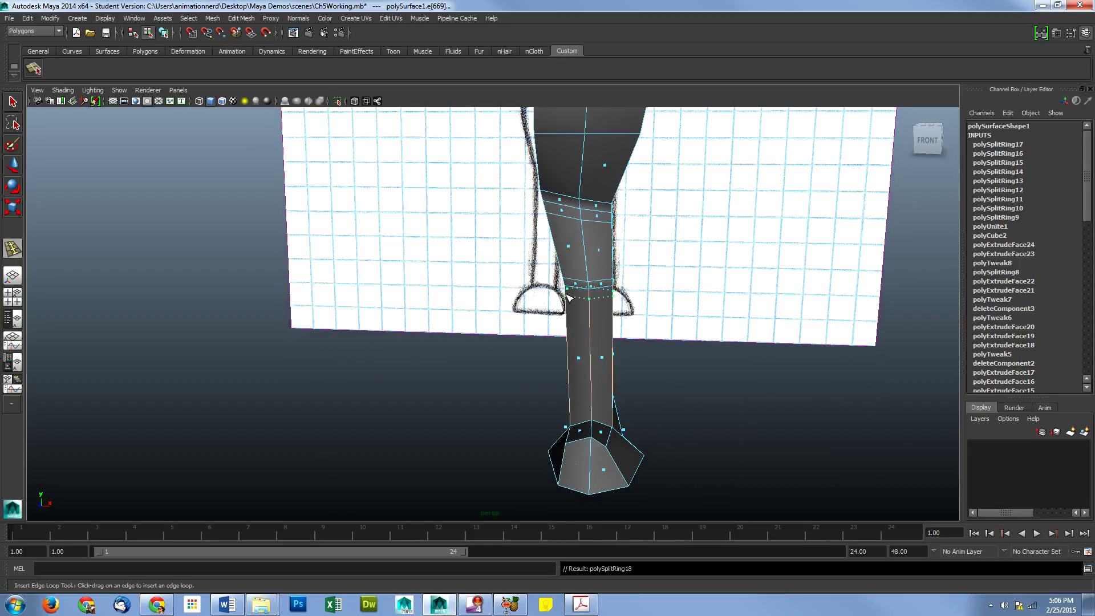
{"action": "left_click_drag", "start_coordinate": [582, 348], "coordinate": [572, 324], "text": "alt"}
{"action": "key", "text": "ctrl+z"}
{"action": "left_click", "coordinate": [566, 315]}
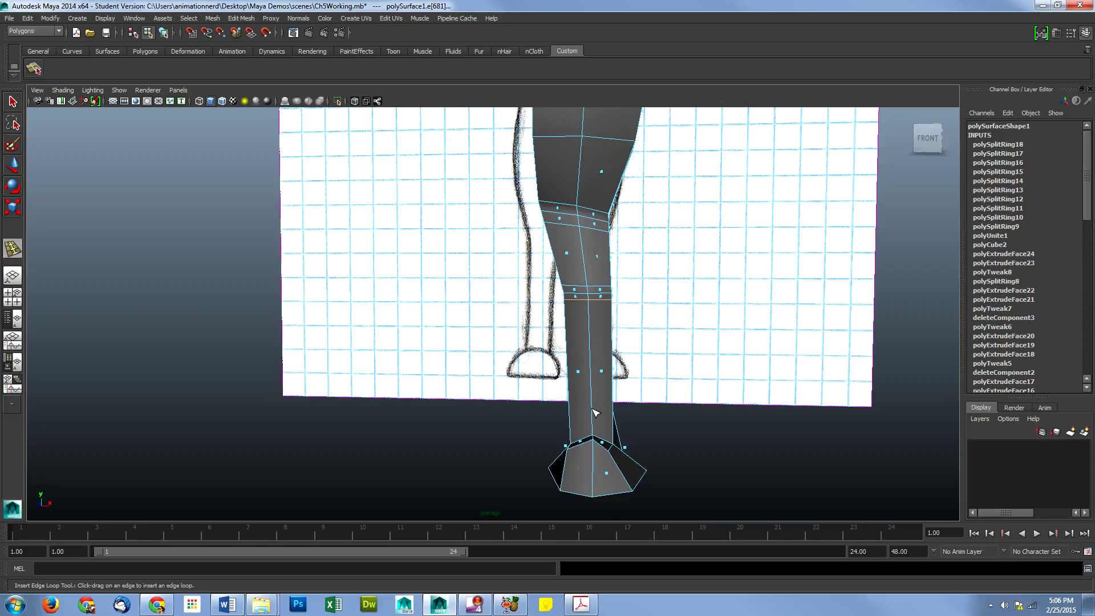
- Insert two edge loops around the lower leg just above the ankle
{"action": "left_click_drag", "start_coordinate": [595, 409], "coordinate": [639, 459], "text": "alt"}
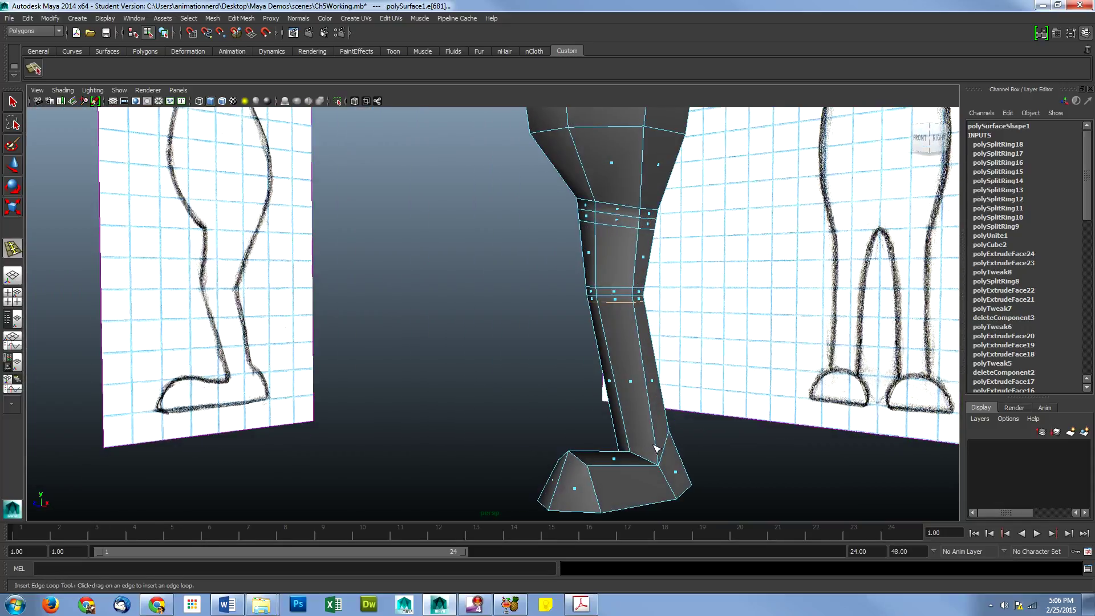
{"action": "left_click_drag", "start_coordinate": [660, 455], "coordinate": [683, 457]}
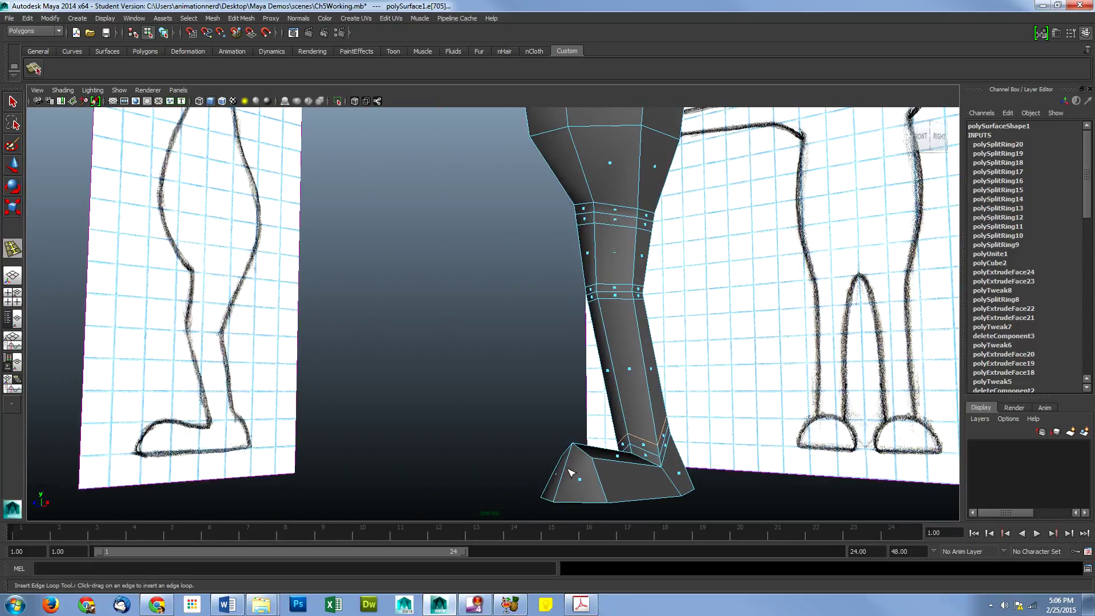
- Insert two edge loops across the foot just behind the toe edge and one around the foot just above the sole
{"action": "left_click_drag", "start_coordinate": [572, 463], "coordinate": [550, 465], "text": "alt"}
{"action": "middle_click_drag", "start_coordinate": [566, 477], "coordinate": [561, 407], "text": "alt"}
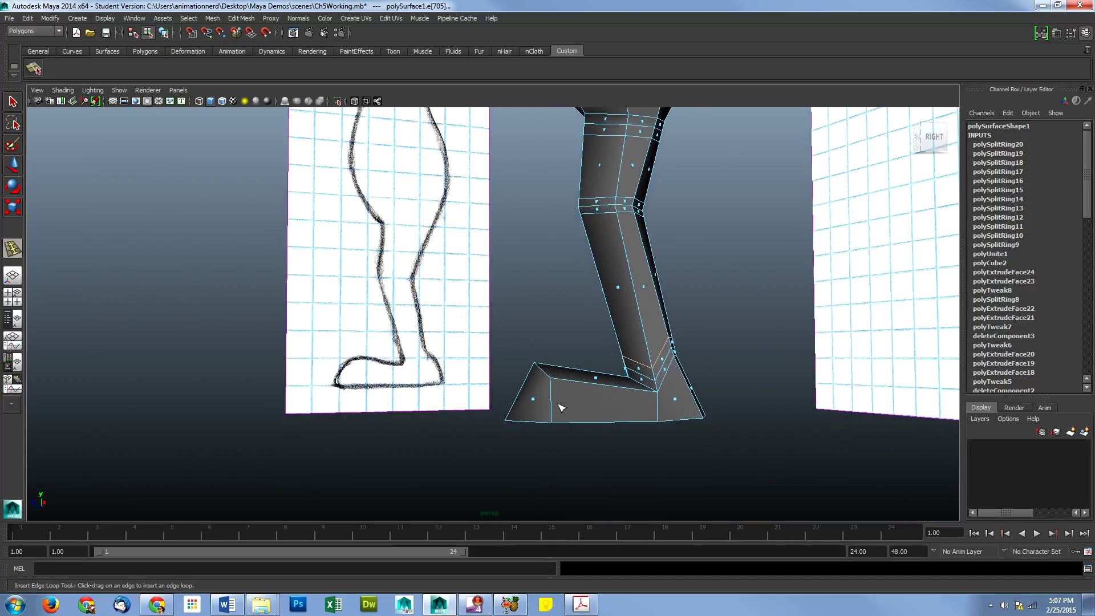
{"action": "left_click_drag", "start_coordinate": [580, 427], "coordinate": [542, 400], "text": "alt"}
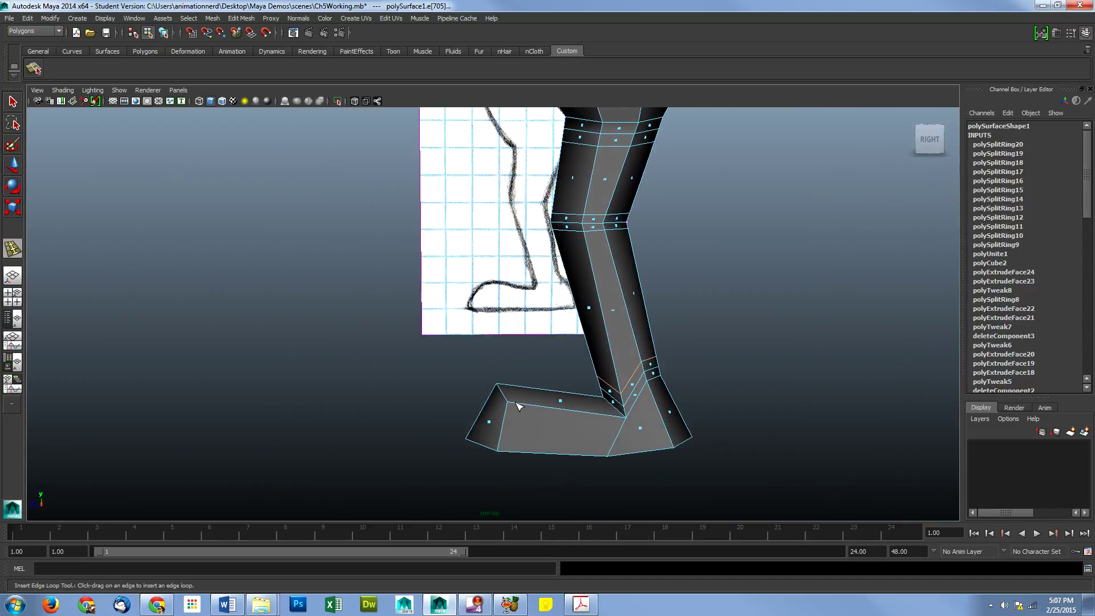
{"action": "left_click_drag", "start_coordinate": [518, 405], "coordinate": [514, 404]}
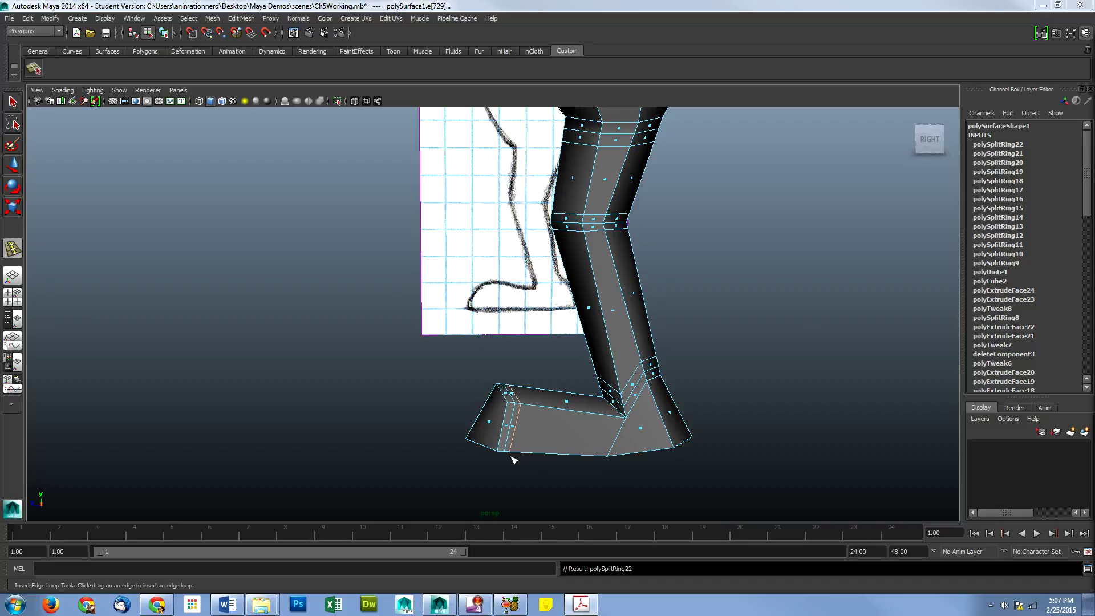
{"action": "left_click_drag", "start_coordinate": [502, 449], "coordinate": [501, 450]}
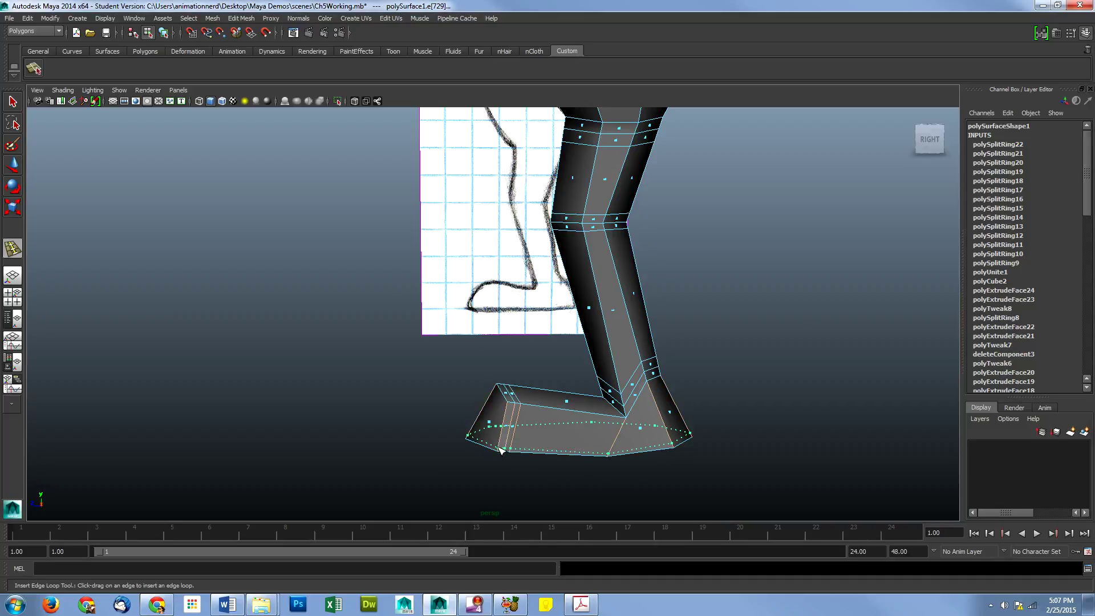
{"action": "left_click_drag", "start_coordinate": [502, 451], "coordinate": [502, 451]}
- Insert two closely spaced edge loops around the top of the neck, just below the head
{"action": "left_click_drag", "start_coordinate": [602, 353], "coordinate": [559, 192], "text": "alt"}
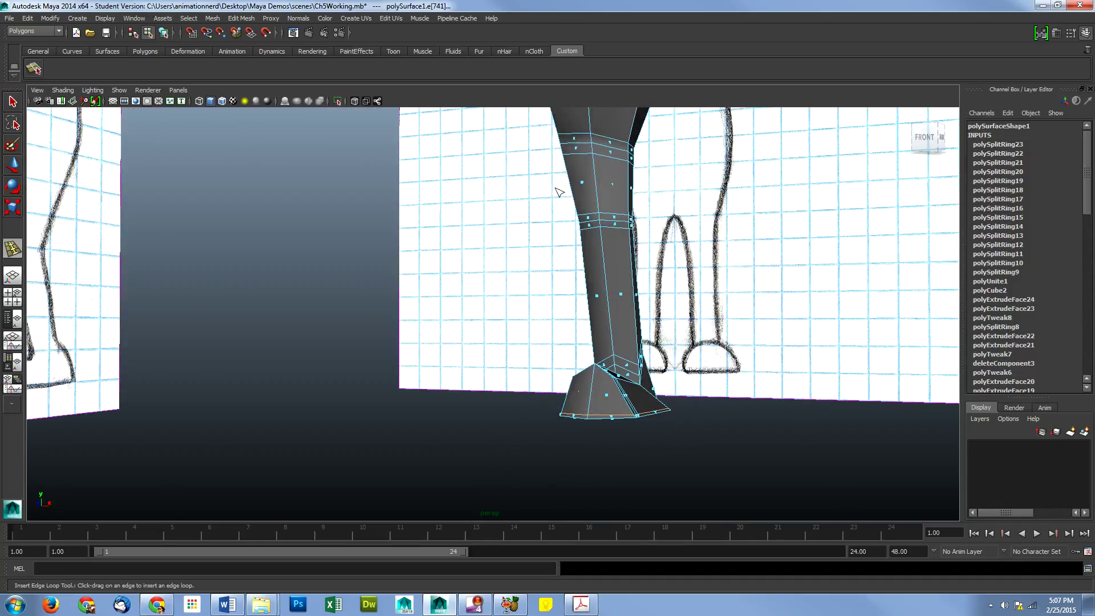
{"action": "middle_click_drag", "start_coordinate": [558, 192], "coordinate": [606, 370], "text": "alt"}
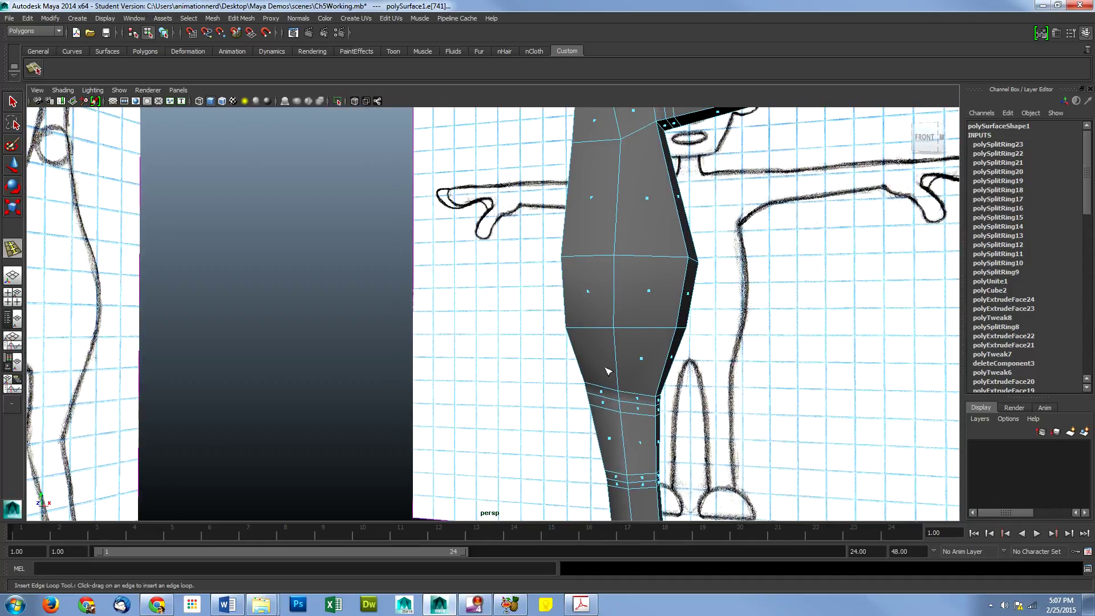
{"action": "middle_click_drag", "start_coordinate": [616, 199], "coordinate": [733, 394], "text": "alt"}
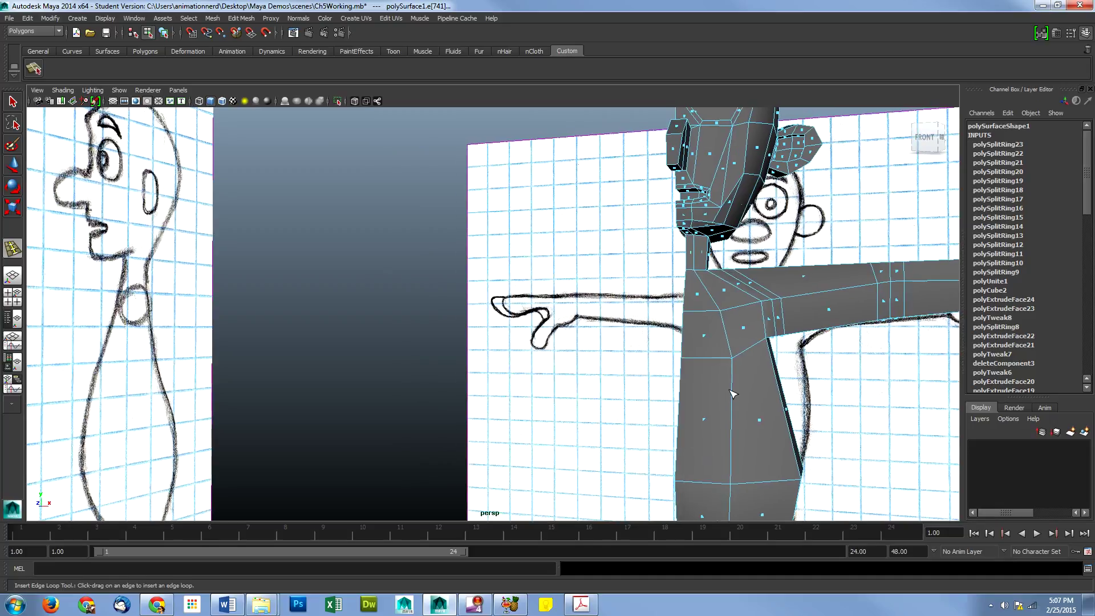
{"action": "scroll", "coordinate": [733, 393], "scroll_direction": "up", "scroll_amount": 2}
{"action": "left_click_drag", "start_coordinate": [783, 297], "coordinate": [789, 306], "text": "alt"}
{"action": "middle_click_drag", "start_coordinate": [789, 305], "coordinate": [759, 289], "text": "alt"}
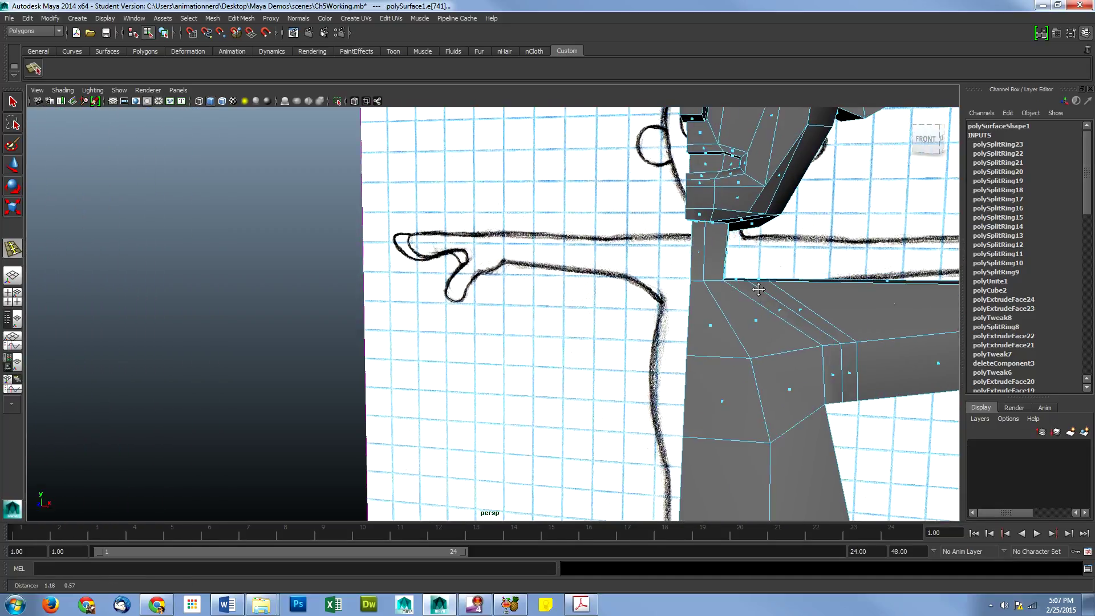
{"action": "scroll", "coordinate": [745, 286], "scroll_direction": "up", "scroll_amount": 1}
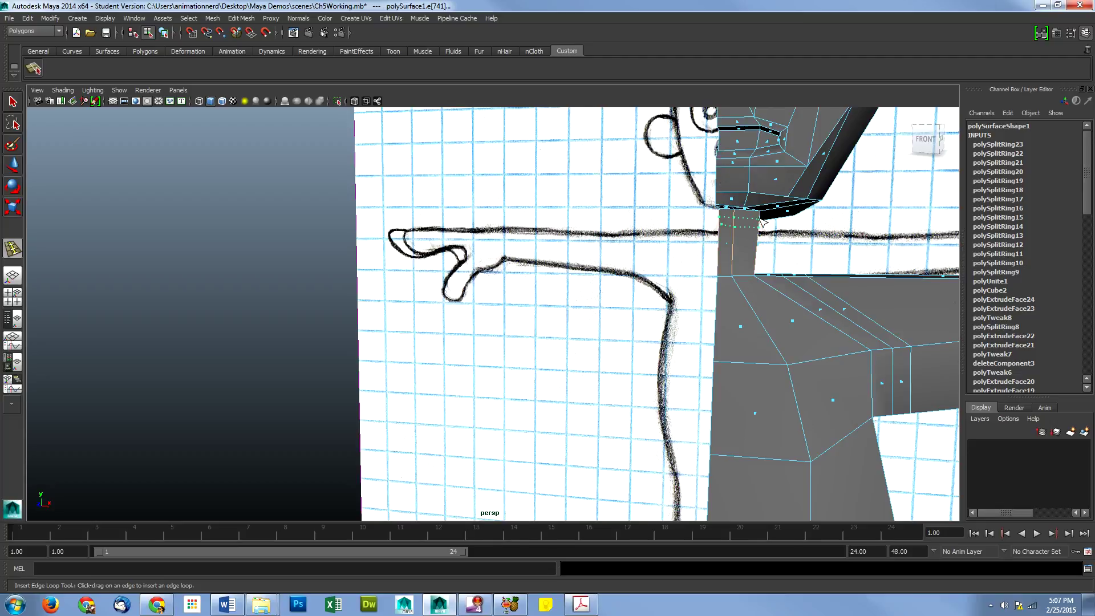
{"action": "left_click", "coordinate": [762, 223]}
{"action": "left_click", "coordinate": [761, 227]}
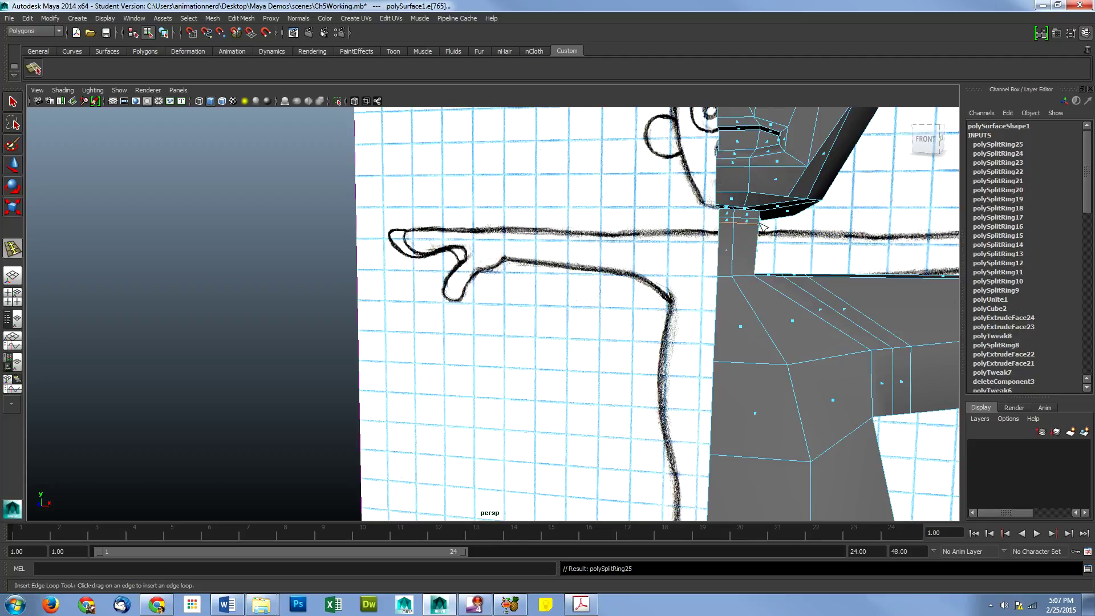
- Try to insert edge loops around the base of the neck, and undo them
{"action": "left_click", "coordinate": [757, 275]}
{"action": "left_click_drag", "start_coordinate": [757, 271], "coordinate": [758, 270]}
{"action": "key", "text": "ctrl+z"}
{"action": "key", "text": "ctrl+z"}
{"action": "key", "text": "ctrl+z"}
{"action": "key", "text": "ctrl+z"}
{"action": "key", "text": "ctrl+z"}
{"action": "key", "text": "ctrl+z"}
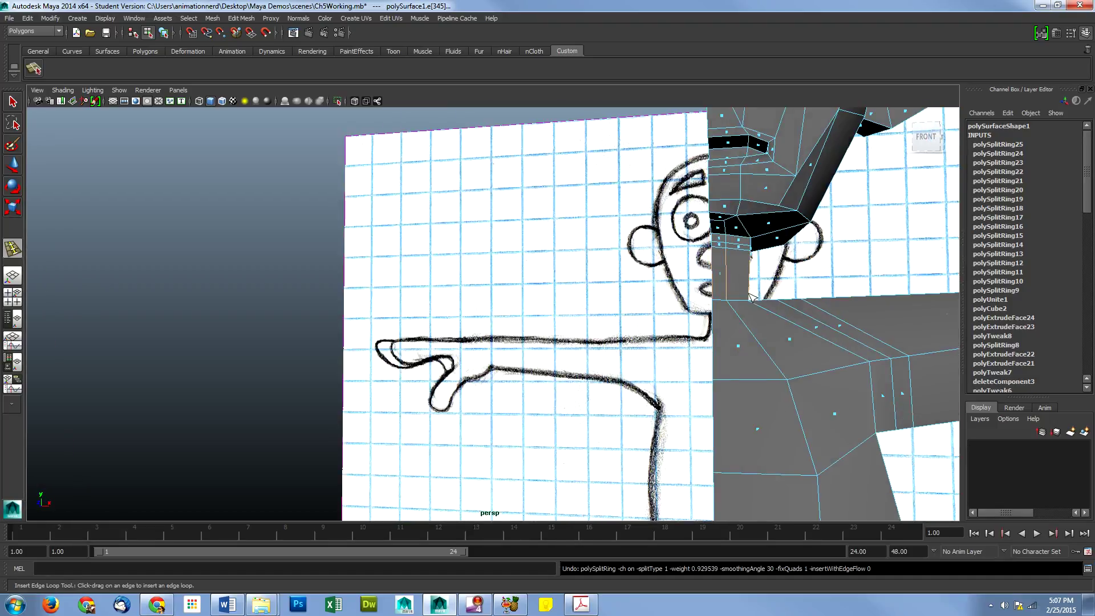
- Insert two edge loops around the base of the neck and move the upper one slightly upward
{"action": "mouse_move", "coordinate": [750, 297]}
{"action": "left_mouse_down"}
{"action": "mouse_move", "coordinate": [747, 270]}
{"action": "mouse_move", "coordinate": [673, 285]}
{"action": "mouse_move", "coordinate": [693, 285]}
{"action": "left_mouse_up"}
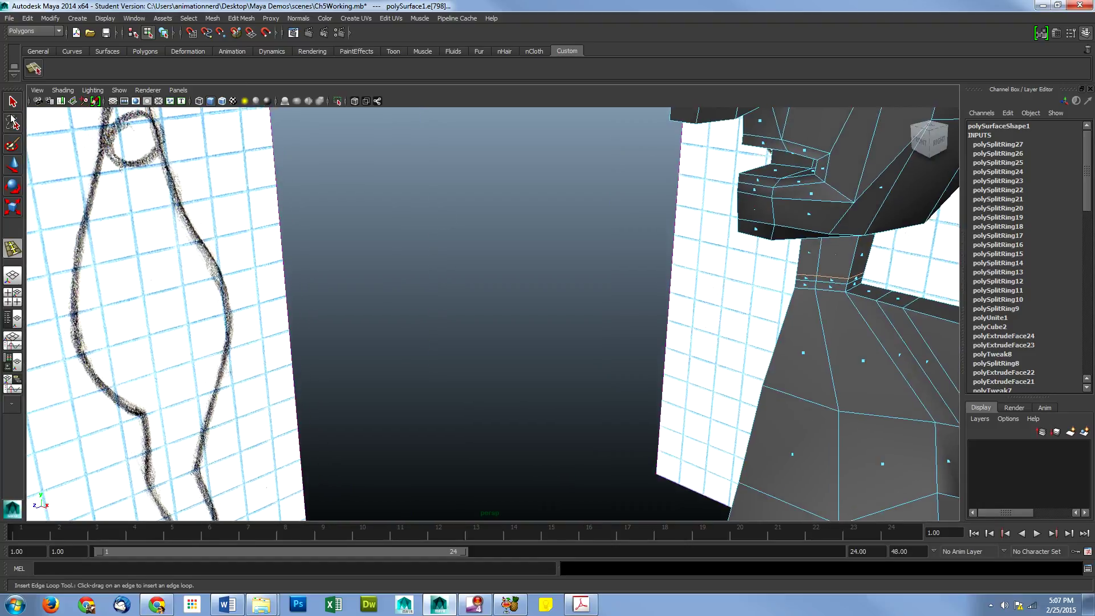
{"action": "left_click", "coordinate": [12, 165]}
{"action": "left_click_drag", "start_coordinate": [837, 266], "coordinate": [843, 236]}
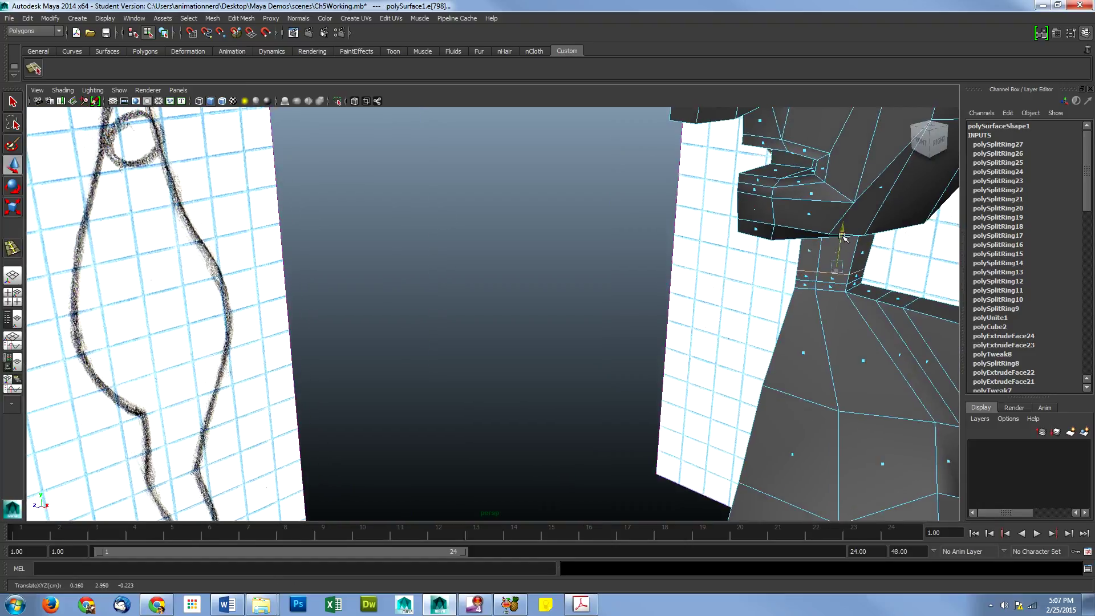
{"action": "mouse_move", "coordinate": [855, 285]}
{"action": "left_mouse_down", "text": "alt"}
{"action": "mouse_move", "coordinate": [838, 297]}
{"action": "mouse_move", "coordinate": [860, 308]}
{"action": "mouse_move", "coordinate": [731, 308]}
{"action": "mouse_move", "coordinate": [859, 348]}
{"action": "left_mouse_up", "text": "alt"}
{"action": "left_click", "coordinate": [860, 308]}
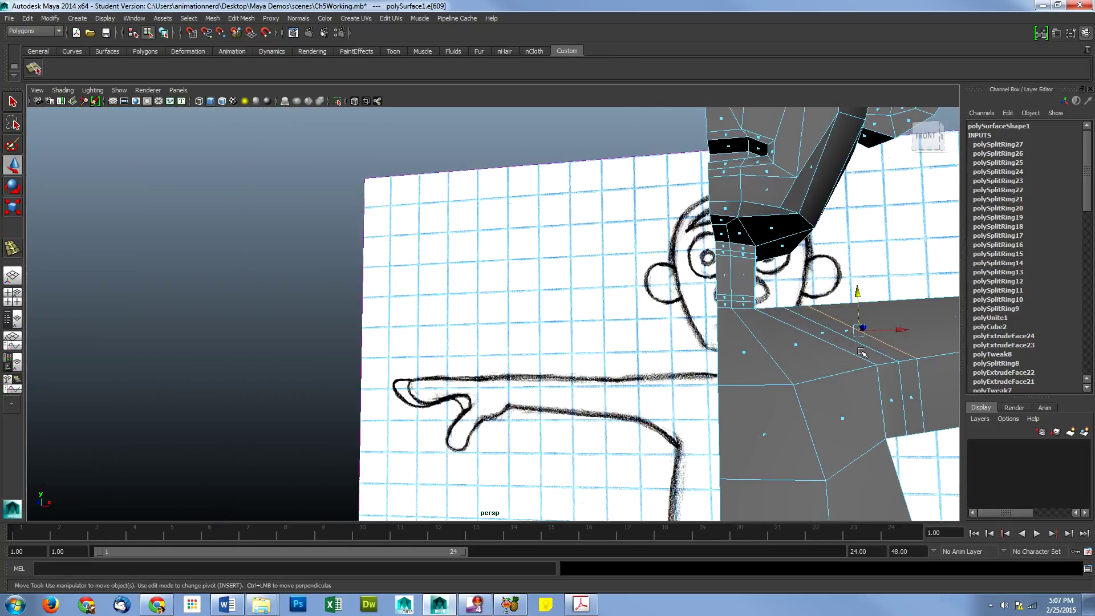
- Insert three closely spaced edge loops around the middle of the thumb and two around its base
{"action": "middle_click_drag", "start_coordinate": [861, 352], "coordinate": [397, 372], "text": "alt"}
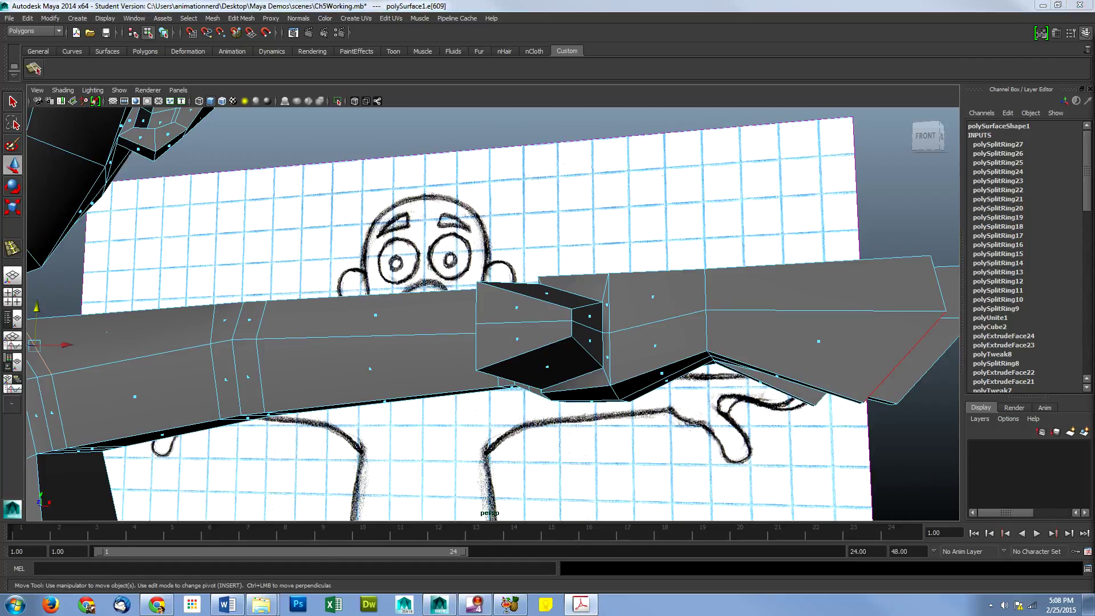
{"action": "left_click_drag", "start_coordinate": [511, 365], "coordinate": [597, 351], "text": "alt"}
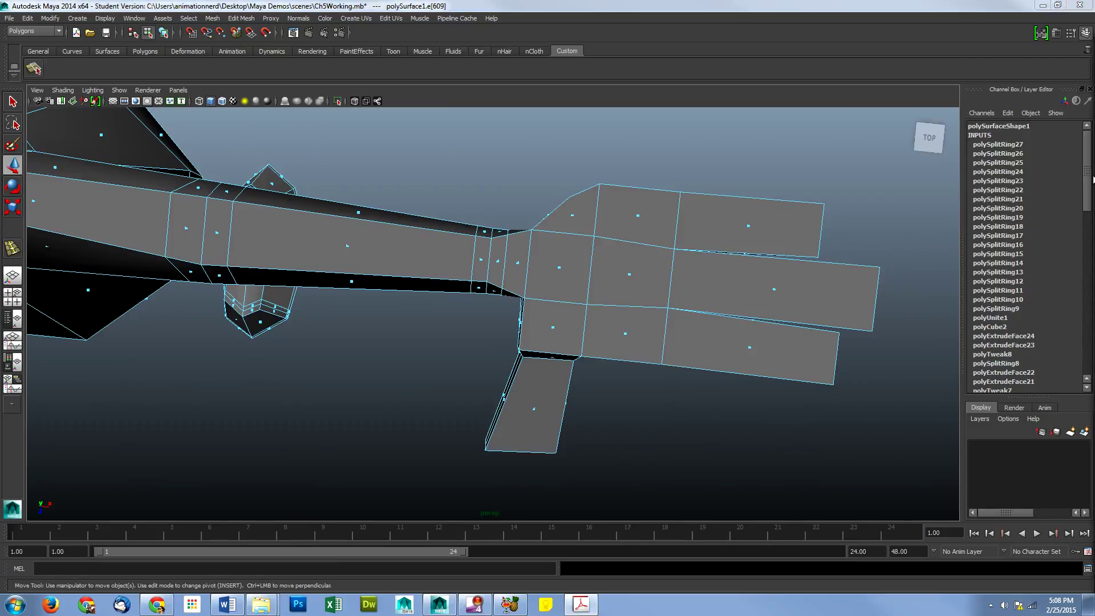
{"action": "left_click_drag", "start_coordinate": [519, 408], "coordinate": [501, 399], "text": "alt"}
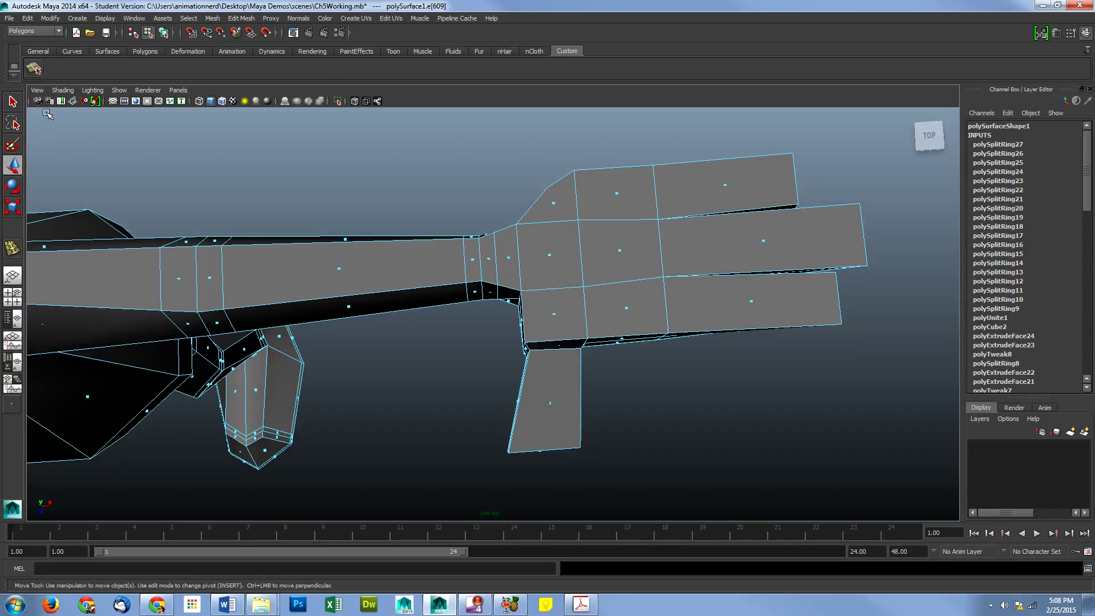
{"action": "key", "text": "y"}
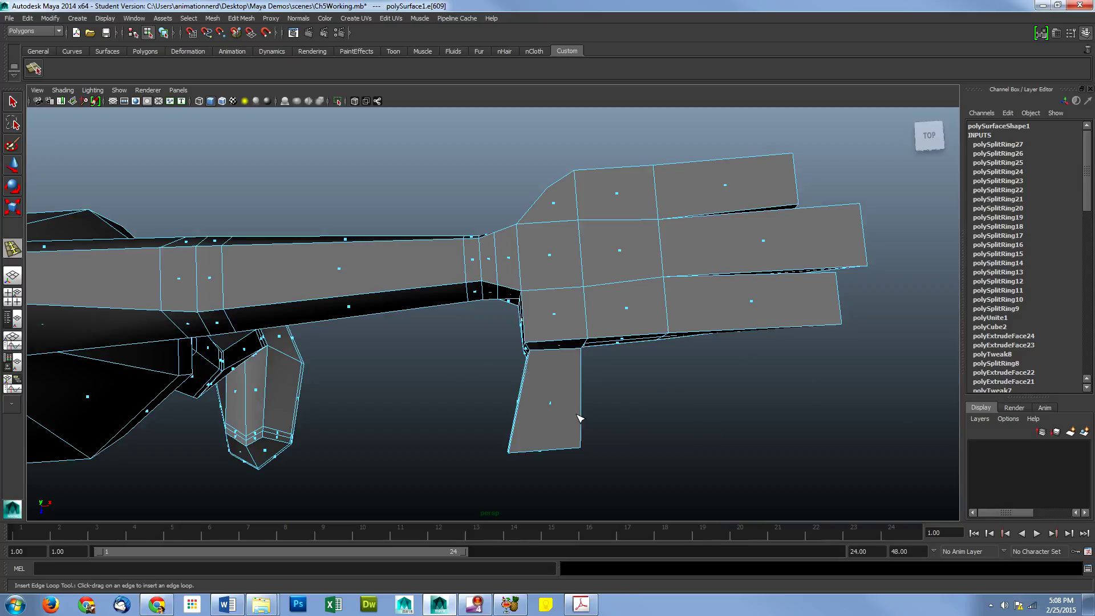
{"action": "left_click_drag", "start_coordinate": [584, 418], "coordinate": [583, 404]}
{"action": "key", "text": "ctrl+z"}
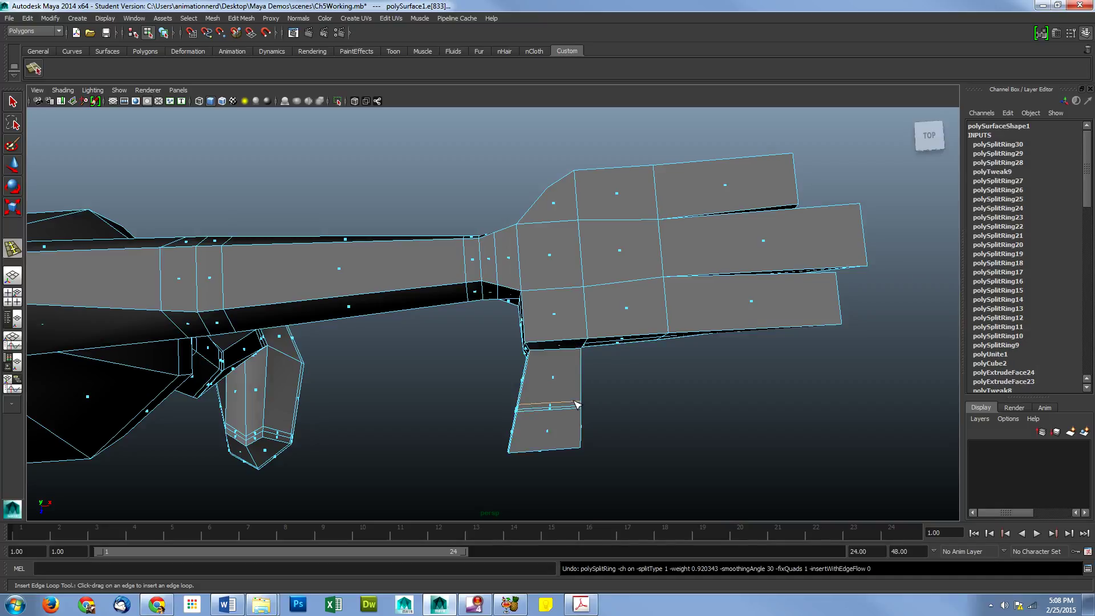
{"action": "key", "text": "ctrl+z"}
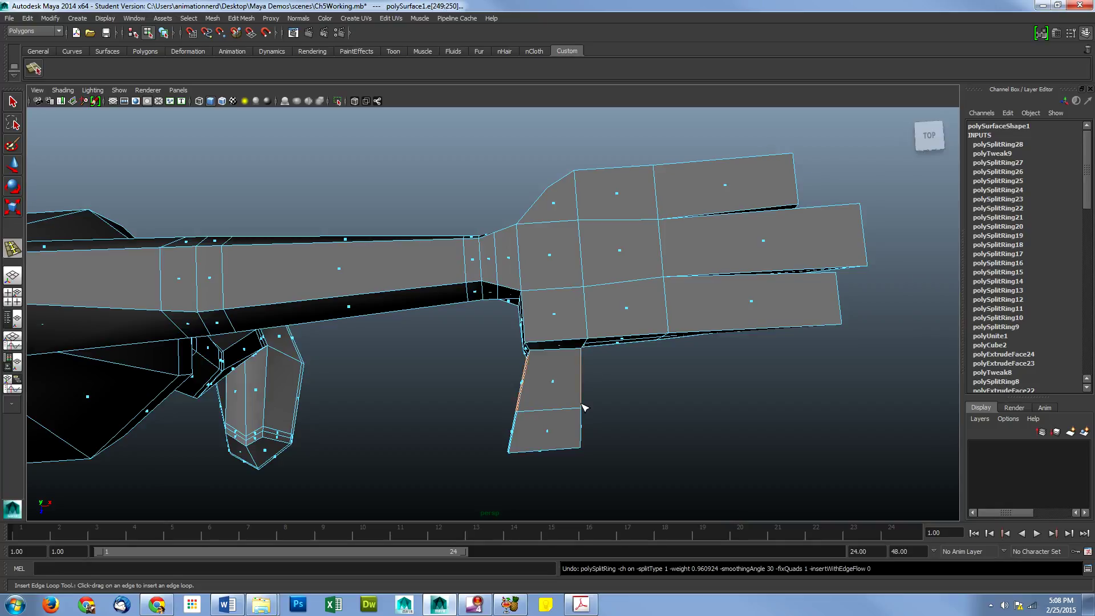
{"action": "left_click_drag", "start_coordinate": [583, 407], "coordinate": [582, 402]}
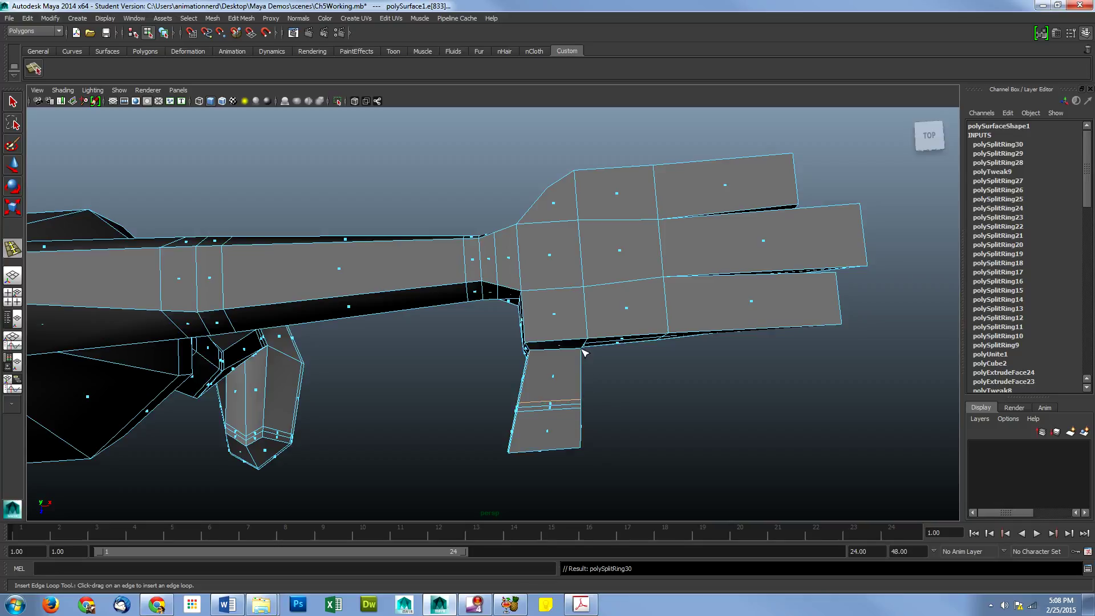
{"action": "left_click_drag", "start_coordinate": [583, 354], "coordinate": [583, 357]}
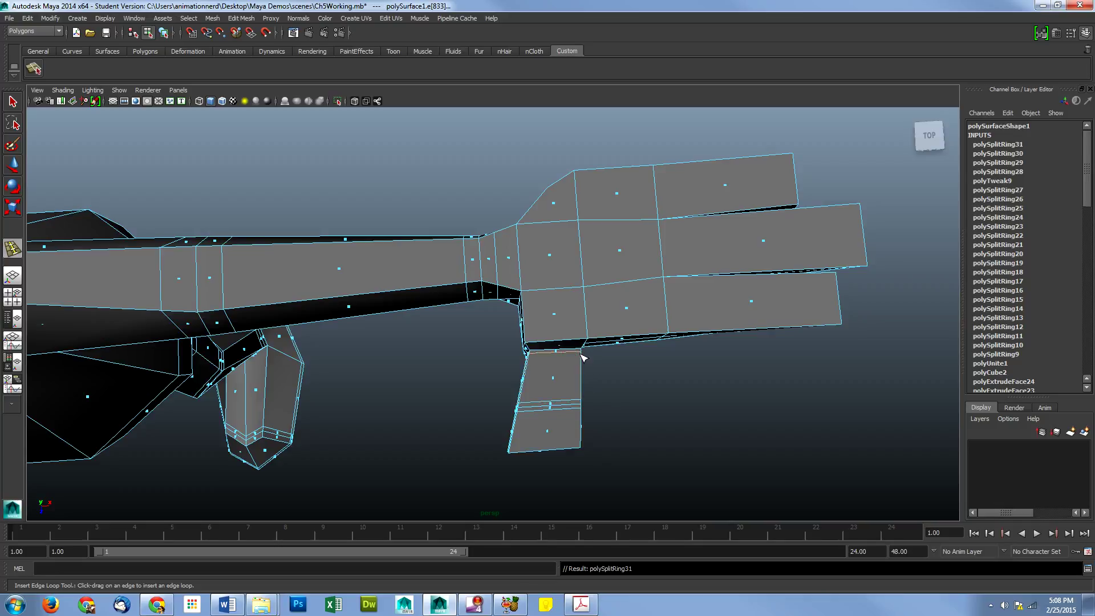
{"action": "left_click", "coordinate": [582, 357]}
- Insert two closely spaced edge loops around the base of the index finger
{"action": "mouse_move", "coordinate": [717, 298]}
{"action": "left_mouse_down", "text": "alt"}
{"action": "mouse_move", "coordinate": [692, 306]}
{"action": "mouse_move", "coordinate": [706, 308]}
{"action": "left_mouse_up", "text": "alt"}
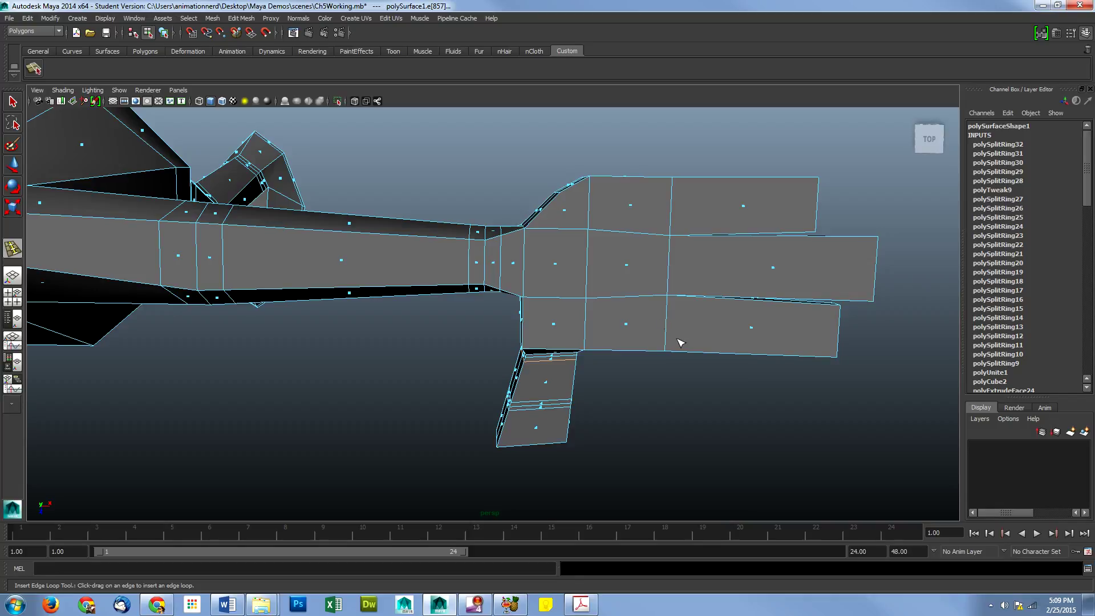
{"action": "mouse_move", "coordinate": [672, 351]}
{"action": "left_mouse_down"}
{"action": "mouse_move", "coordinate": [656, 357]}
{"action": "mouse_move", "coordinate": [676, 353]}
{"action": "left_mouse_up"}
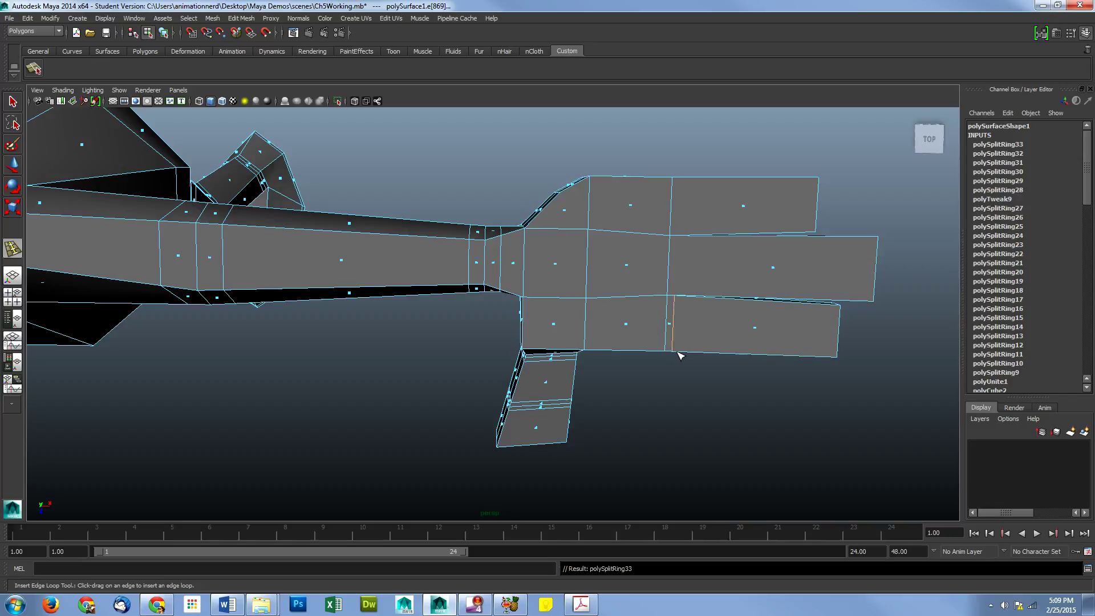
{"action": "left_click", "coordinate": [681, 353]}
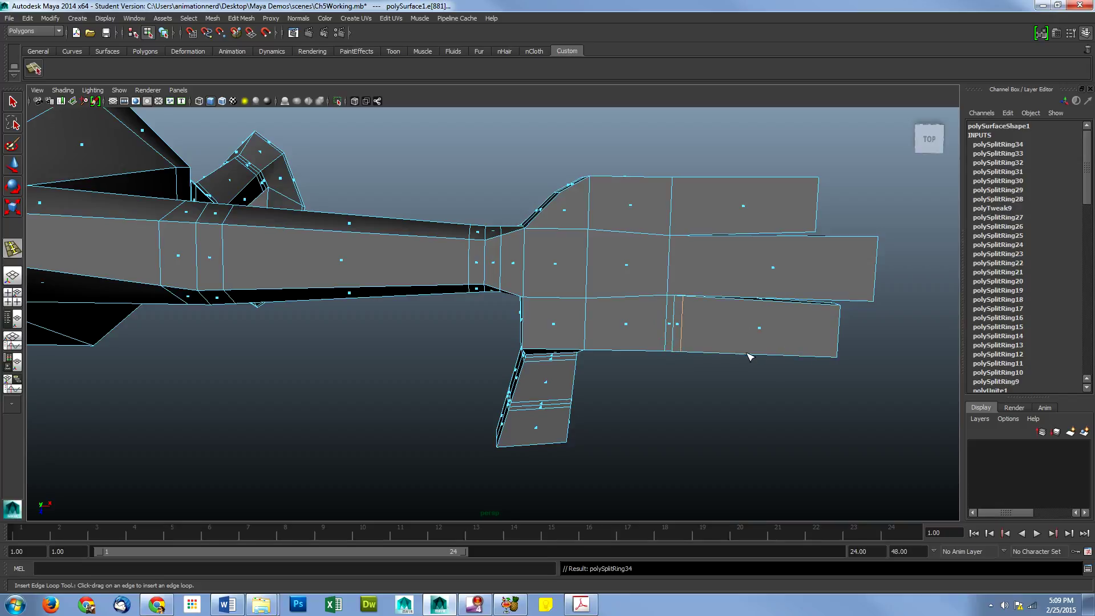
- Try three edge loops around the middle of the index finger and three near its tip, and undo them all
{"action": "left_click_drag", "start_coordinate": [749, 356], "coordinate": [767, 359]}
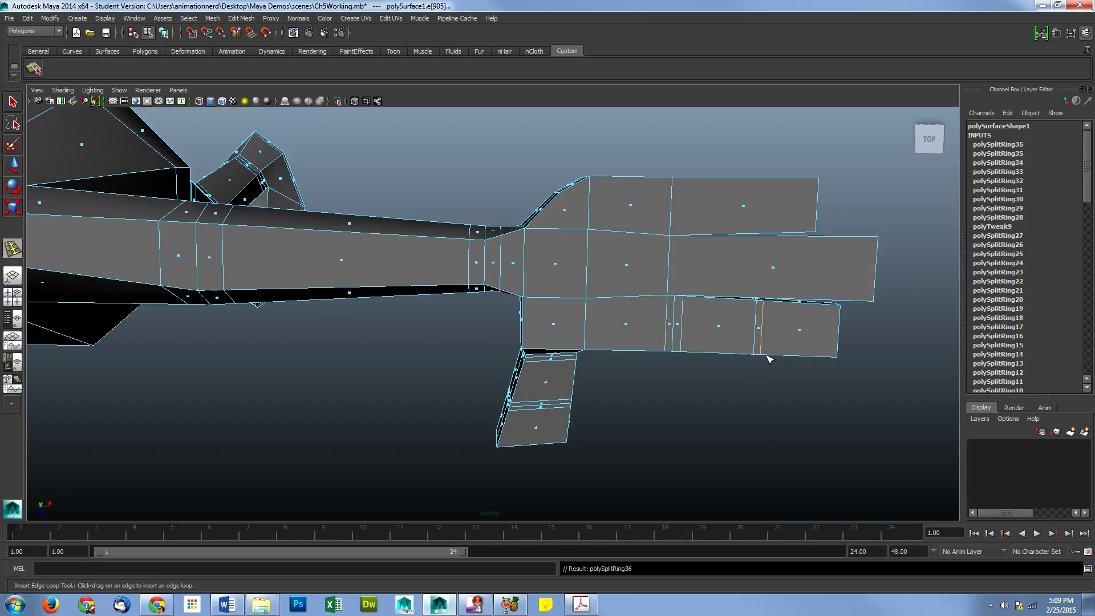
{"action": "left_click", "coordinate": [767, 357]}
{"action": "left_click", "coordinate": [817, 358]}
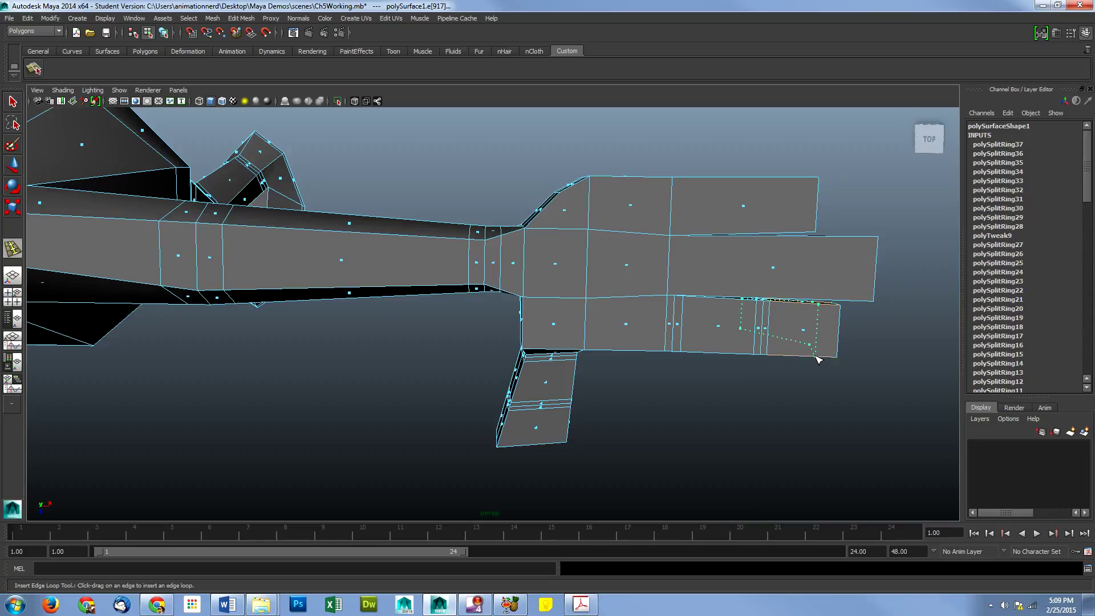
{"action": "left_click", "coordinate": [812, 360]}
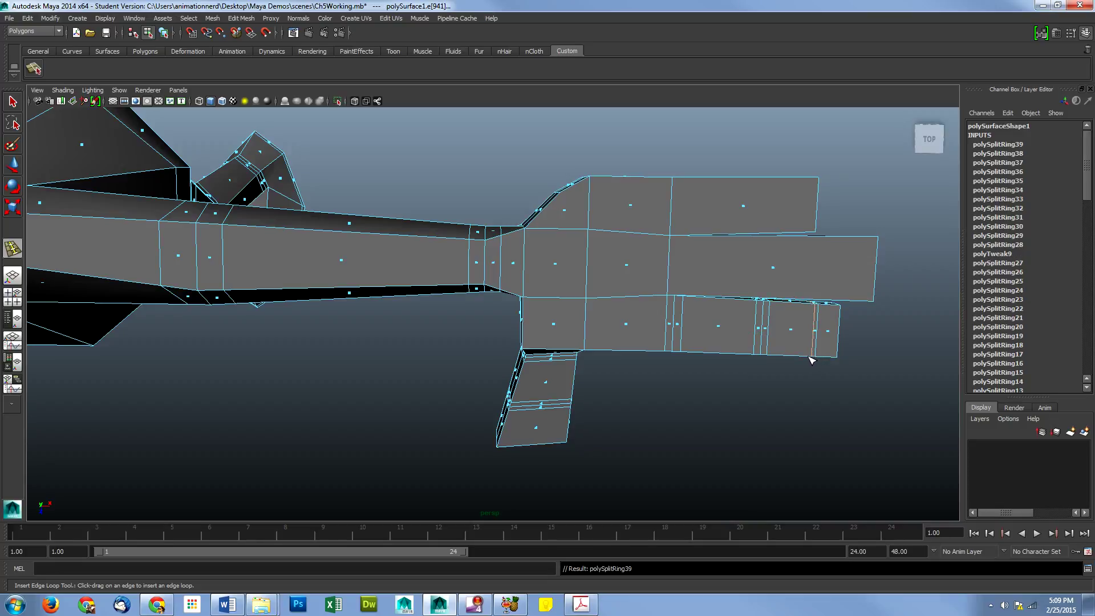
{"action": "left_click", "coordinate": [809, 359]}
{"action": "left_click_drag", "start_coordinate": [713, 357], "coordinate": [741, 308], "text": "alt"}
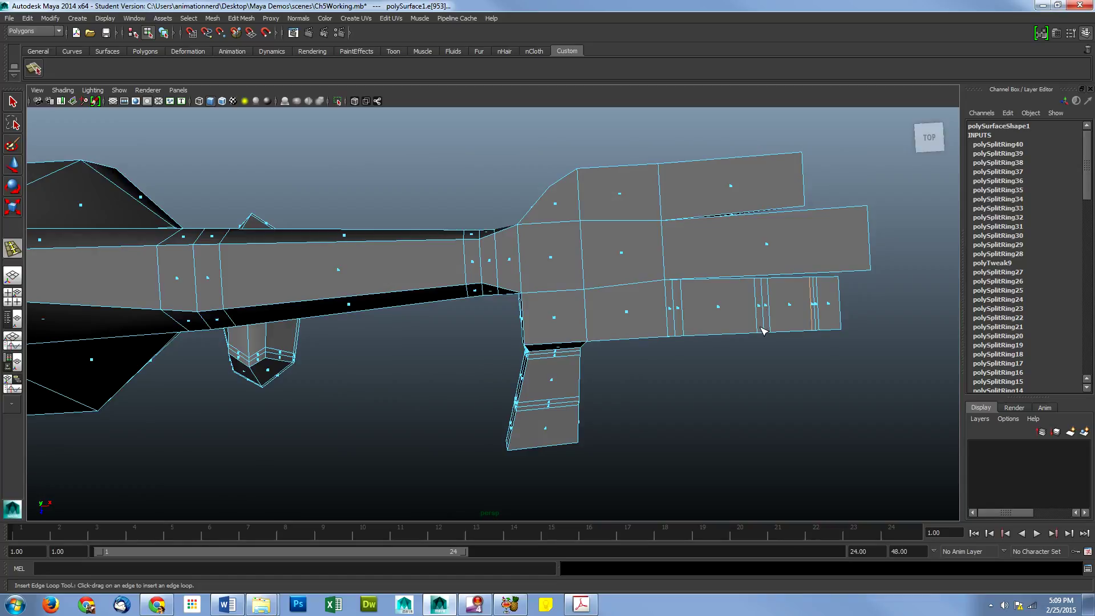
{"action": "key", "text": "ctrl+z"}
{"action": "key", "text": "ctrl+z"}
{"action": "key", "text": "ctrl+z"}
{"action": "key", "text": "ctrl+z"}
{"action": "key", "text": "ctrl+z"}
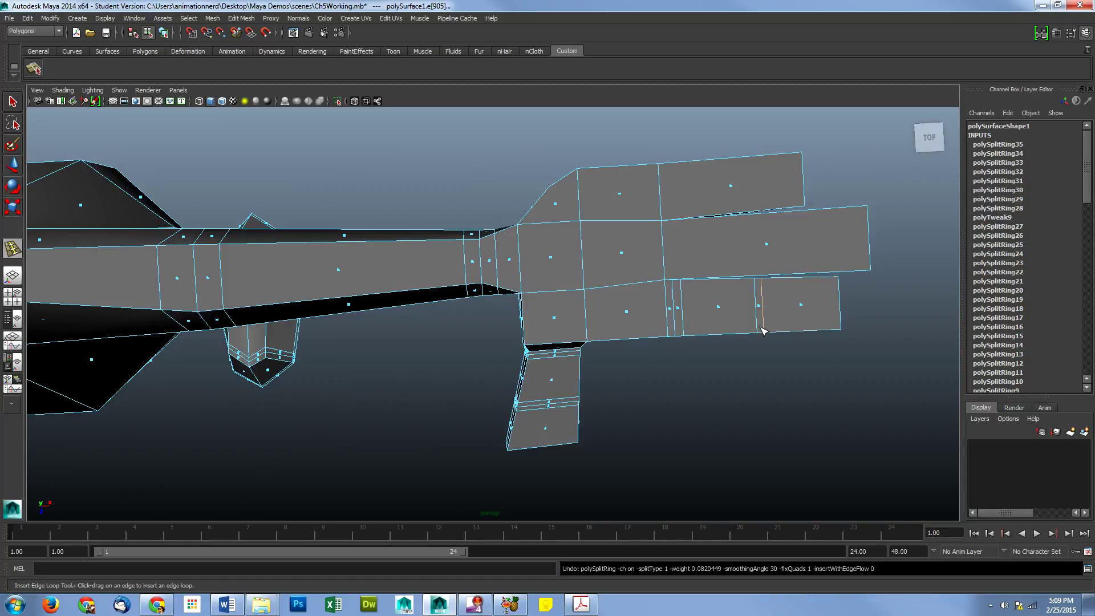
{"action": "key", "text": "ctrl+z"}
- Insert three closely spaced edge loops around the middle of the index finger
{"action": "left_click_drag", "start_coordinate": [763, 326], "coordinate": [734, 314], "text": "alt"}
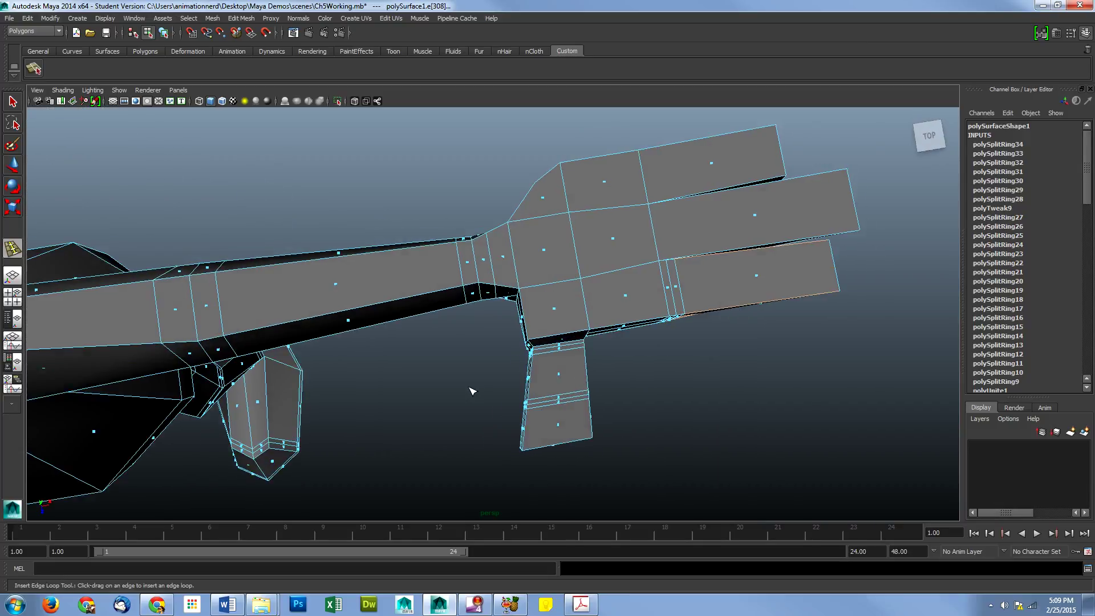
{"action": "left_click_drag", "start_coordinate": [471, 390], "coordinate": [740, 361], "text": "alt"}
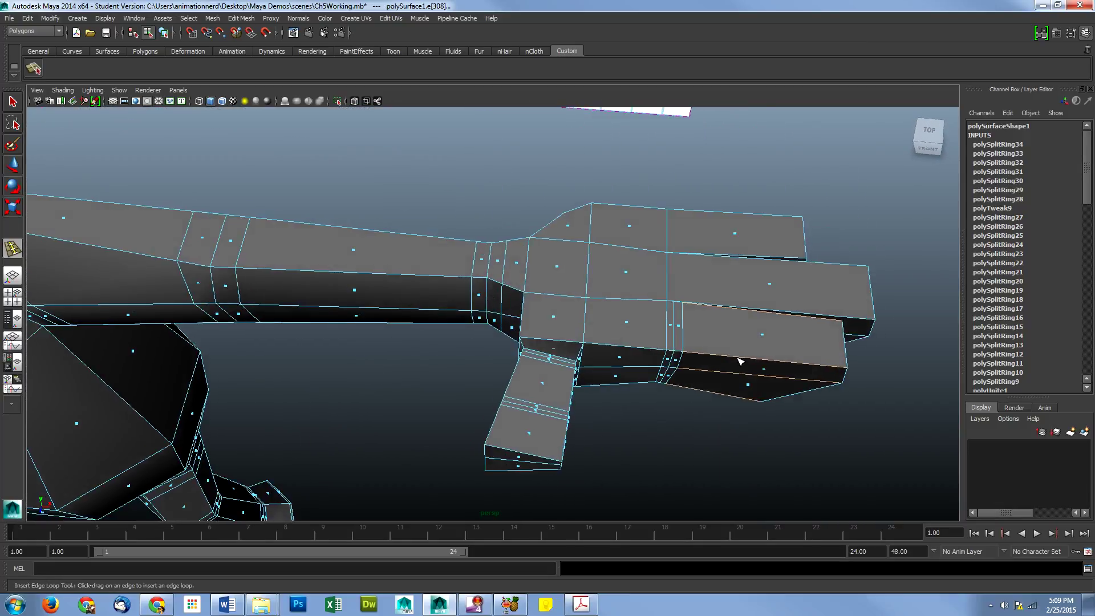
{"action": "left_click", "coordinate": [750, 361]}
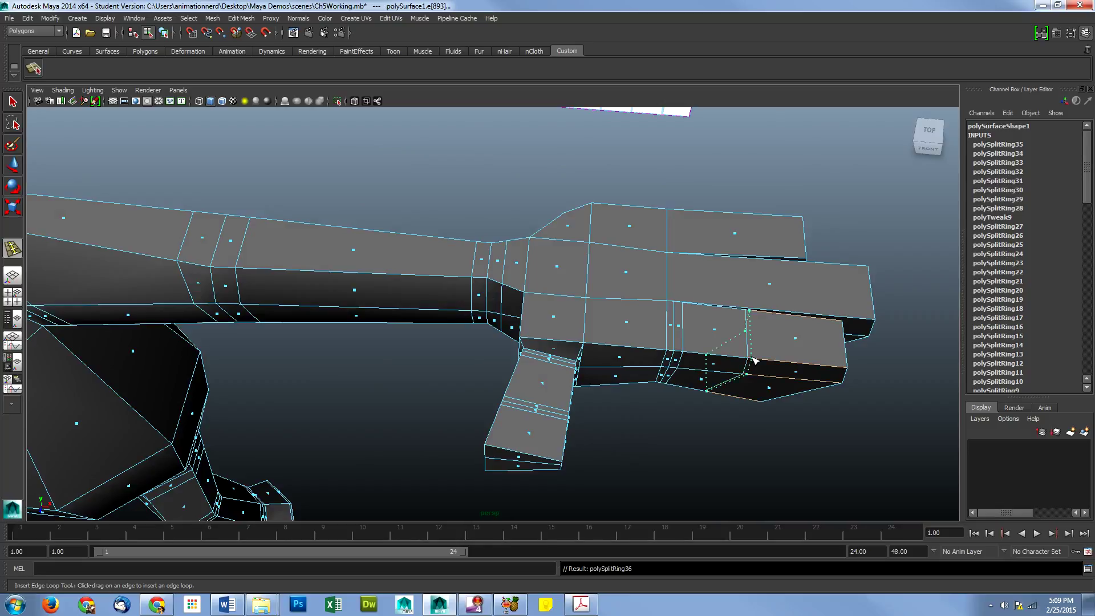
{"action": "left_click", "coordinate": [755, 361]}
{"action": "left_click_drag", "start_coordinate": [758, 362], "coordinate": [836, 364], "text": "alt"}
{"action": "key", "text": "ctrl+z"}
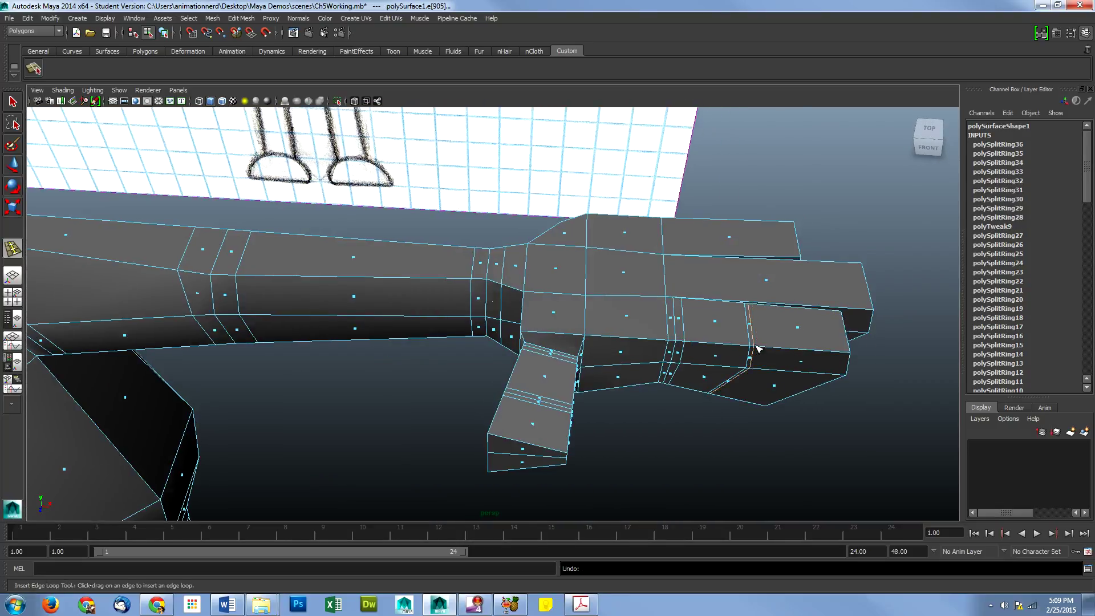
{"action": "key", "text": "ctrl+z"}
{"action": "left_click", "coordinate": [759, 349]}
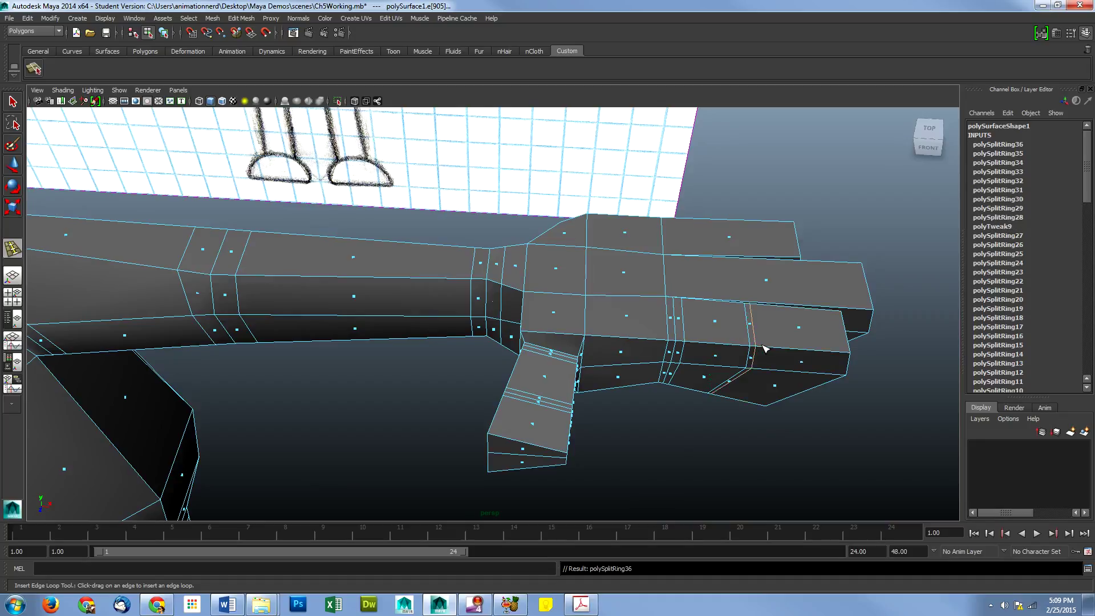
{"action": "left_click", "coordinate": [759, 348]}
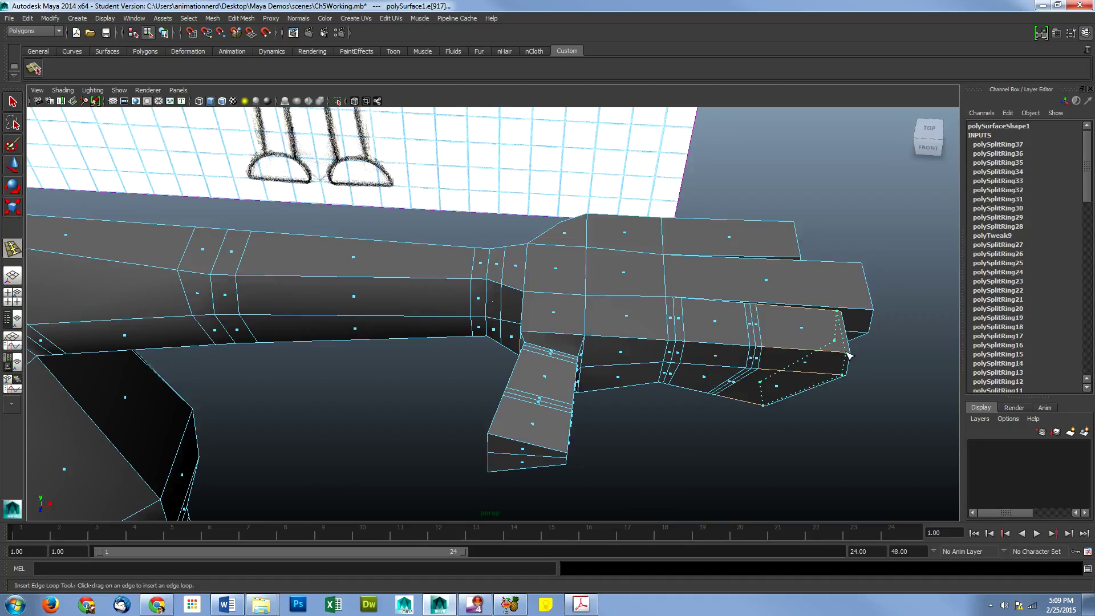
{"action": "left_click", "coordinate": [844, 355]}
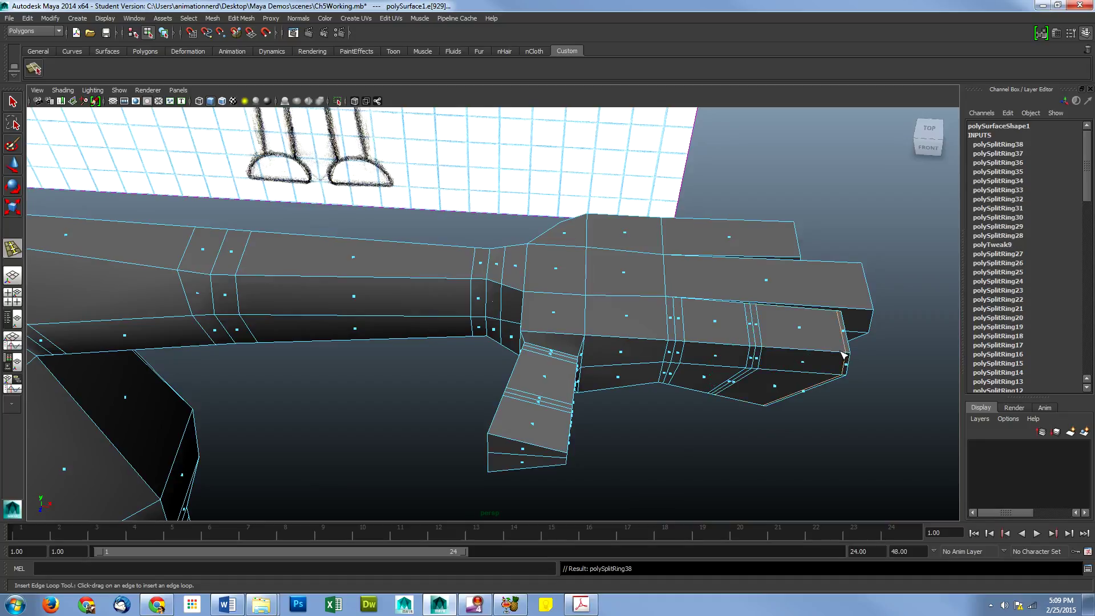
{"action": "left_click_drag", "start_coordinate": [842, 354], "coordinate": [830, 354]}
{"action": "key", "text": "ctrl+z"}
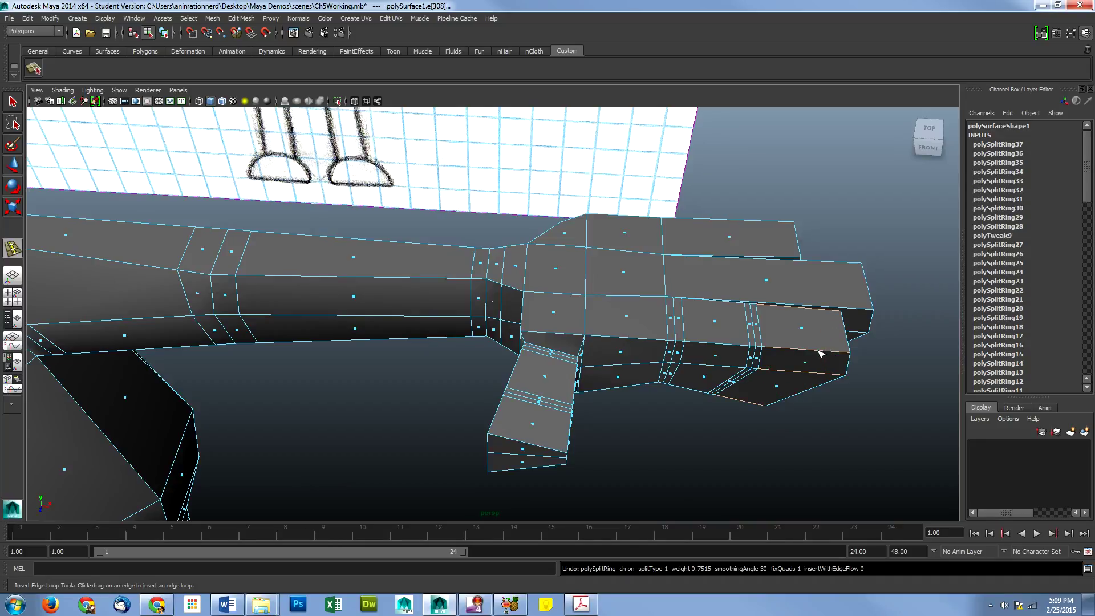
- Insert three closely spaced edge loops around the index finger's outer joint, a short distance from its tip
{"action": "left_click", "coordinate": [818, 355]}
{"action": "left_click", "coordinate": [809, 354]}
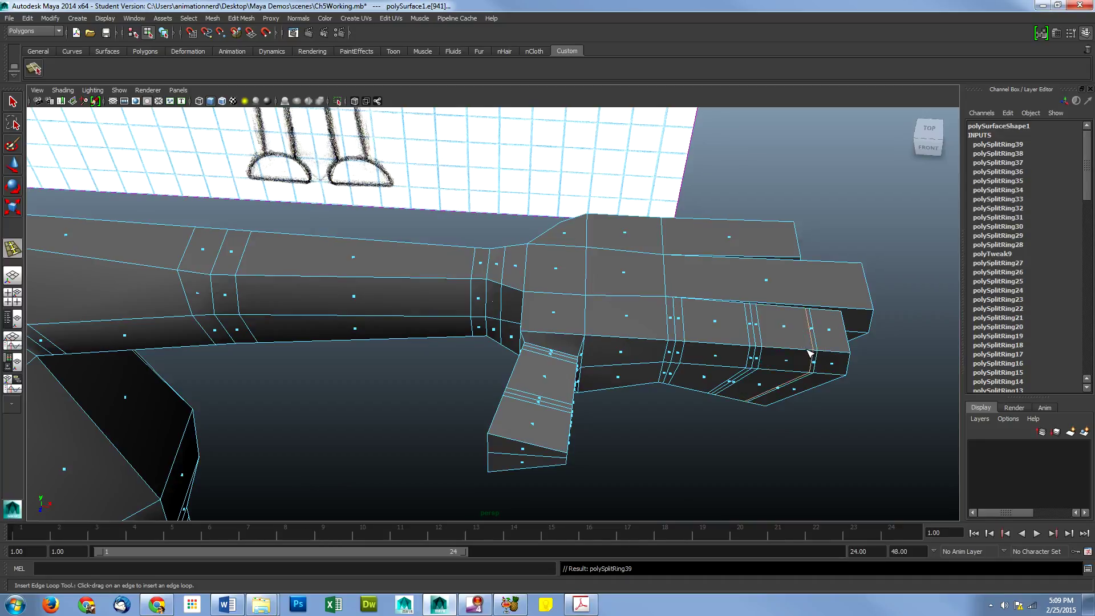
{"action": "left_click", "coordinate": [810, 355]}
{"action": "left_click_drag", "start_coordinate": [838, 318], "coordinate": [836, 332], "text": "alt"}
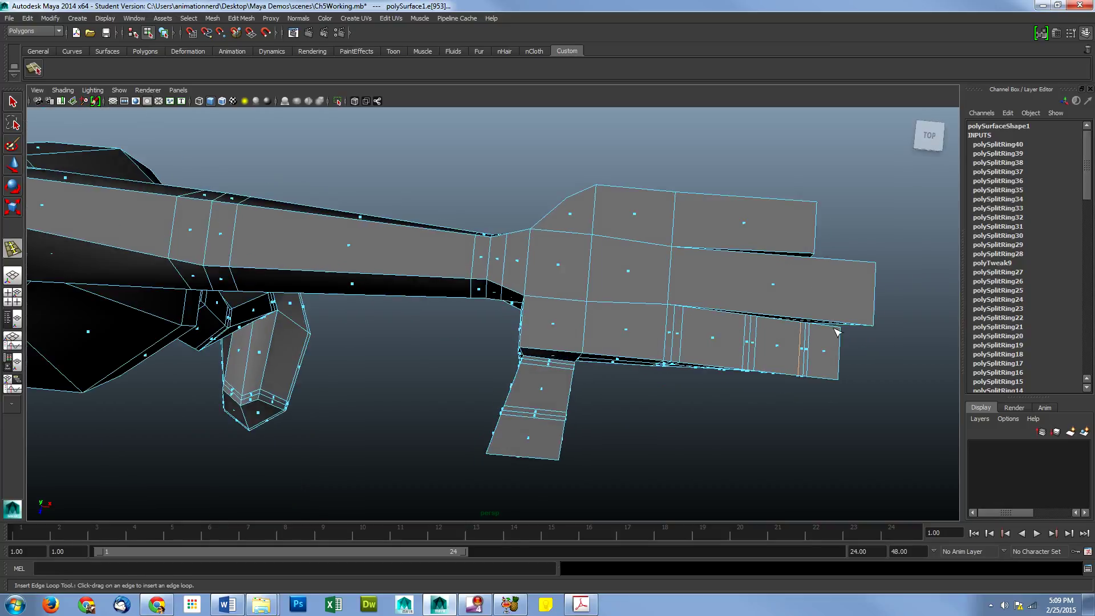
- Insert two closely spaced edge loops around the base of the outermost finger, opposite the thumb side
{"action": "left_click_drag", "start_coordinate": [769, 297], "coordinate": [769, 305], "text": "alt"}
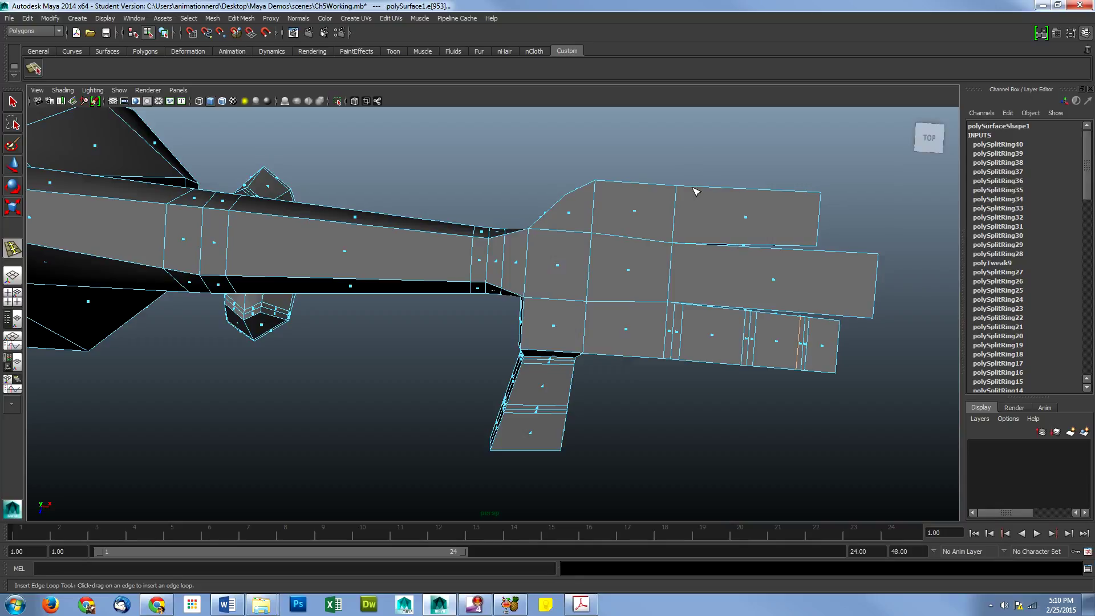
{"action": "left_click_drag", "start_coordinate": [687, 190], "coordinate": [693, 189]}
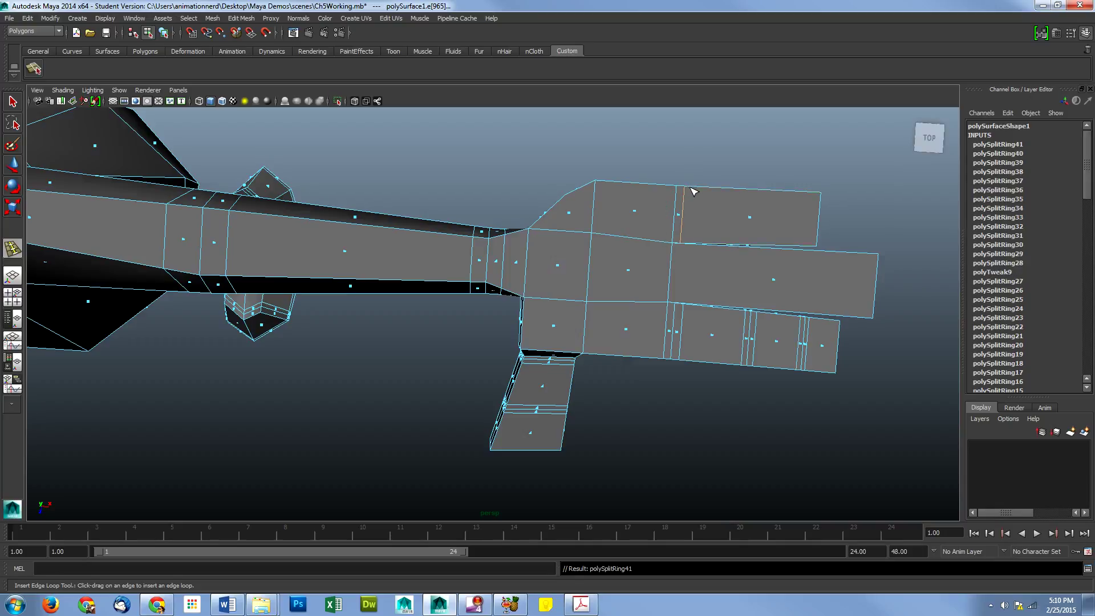
{"action": "left_click", "coordinate": [692, 190]}
- Insert three closely spaced edge loops around the middle of the outermost finger and three more near its tip
{"action": "left_click", "coordinate": [732, 189]}
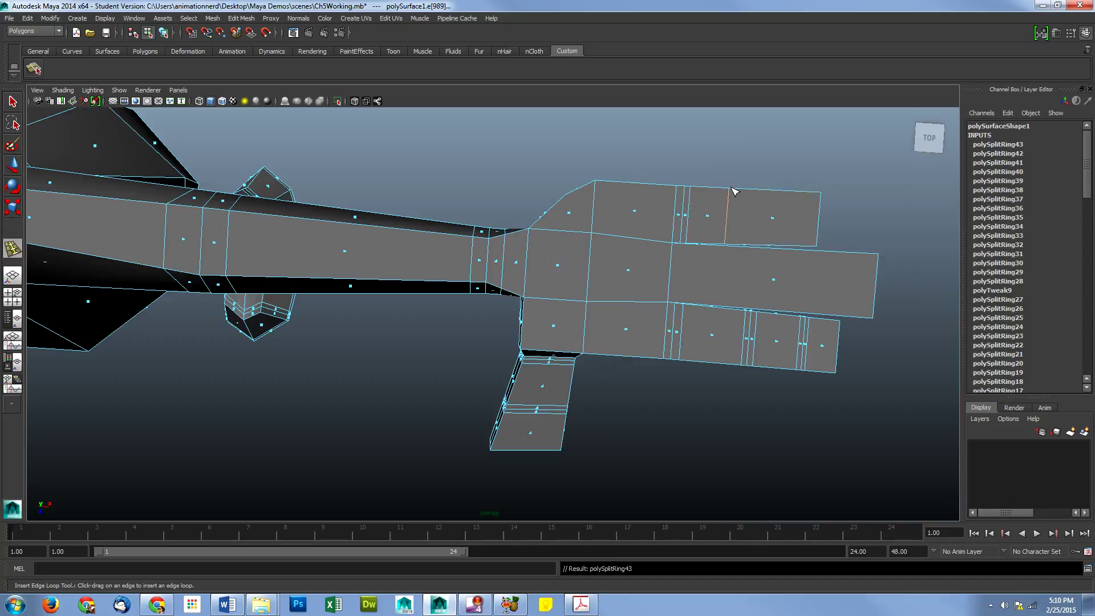
{"action": "left_click", "coordinate": [739, 191]}
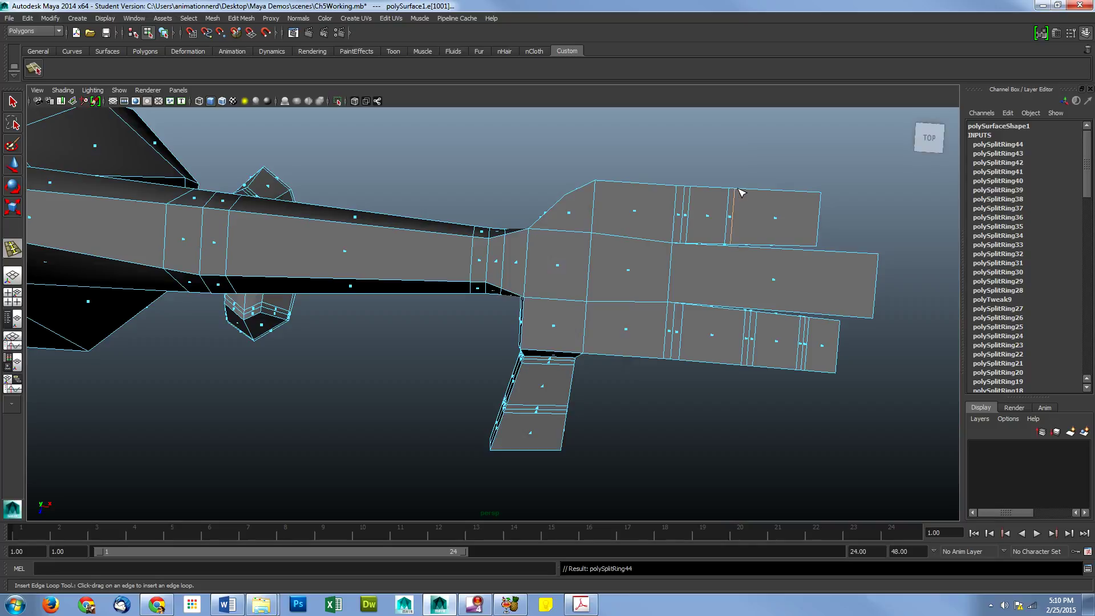
{"action": "left_click_drag", "start_coordinate": [742, 191], "coordinate": [742, 192]}
{"action": "left_click", "coordinate": [778, 191]}
{"action": "left_click", "coordinate": [783, 192]}
{"action": "left_click", "coordinate": [787, 193]}
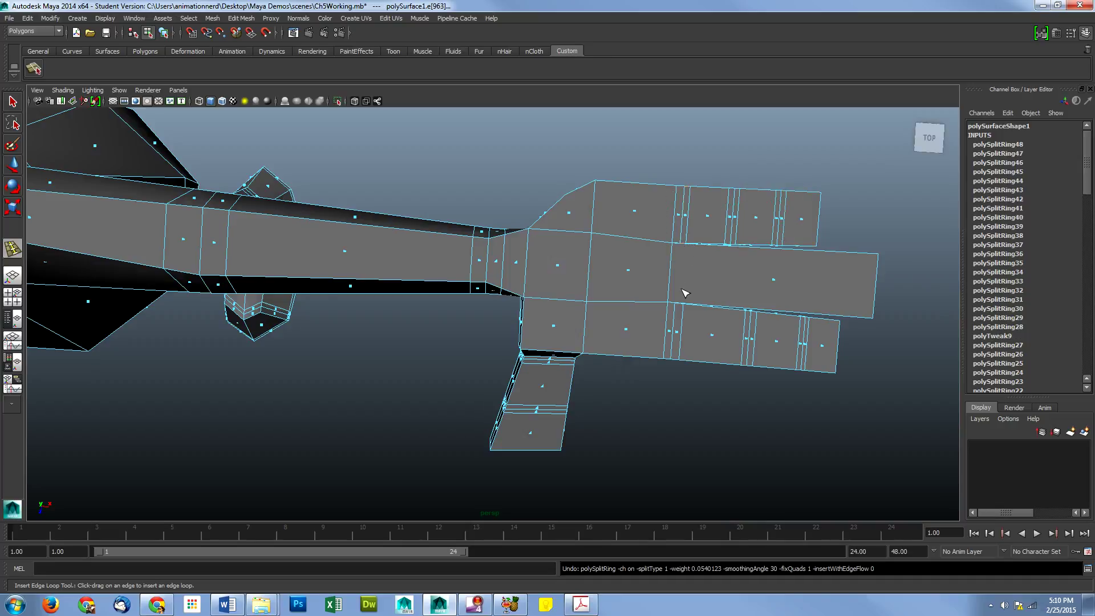
- Insert two closely spaced edge loops around the base of the middle finger
{"action": "scroll", "coordinate": [687, 294], "scroll_direction": "up", "scroll_amount": 3}
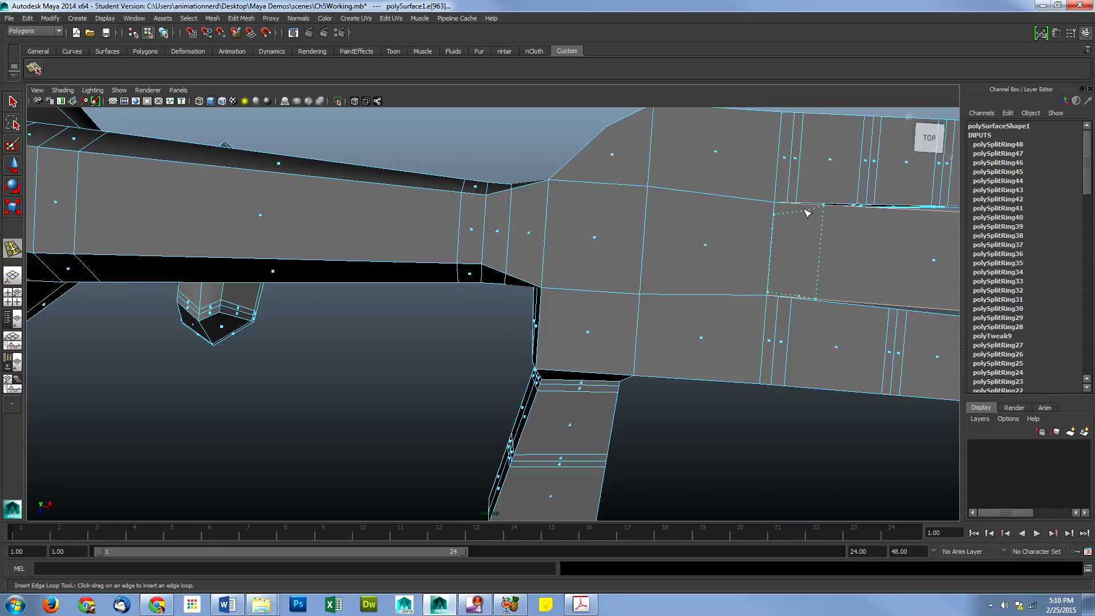
{"action": "left_click", "coordinate": [787, 210]}
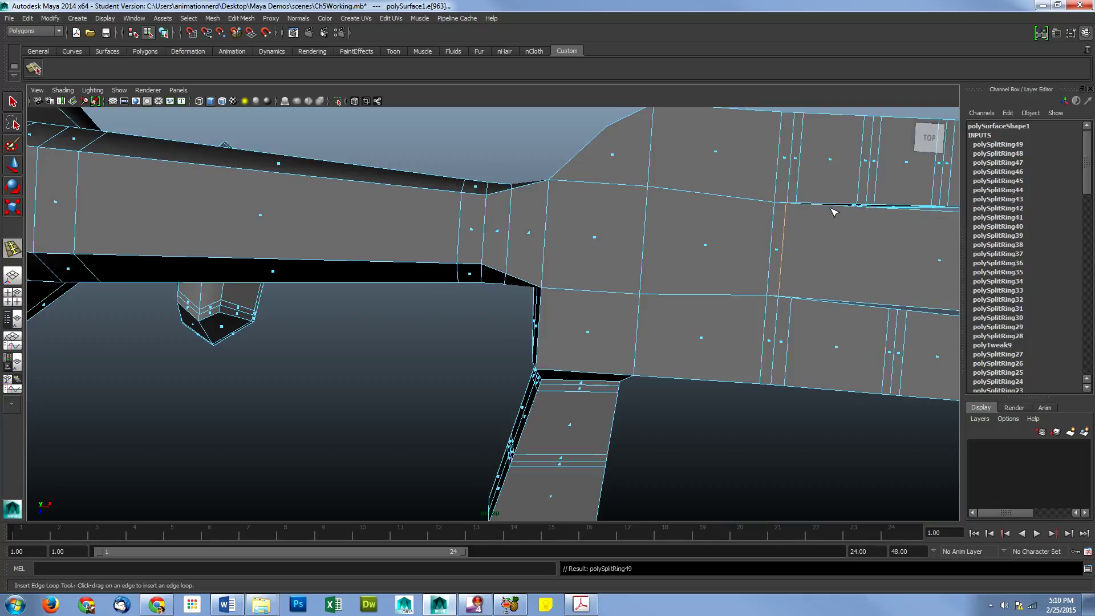
{"action": "left_click", "coordinate": [798, 210]}
- Insert three closely spaced edge loops around the middle of the middle finger and three more near its tip
{"action": "middle_click_drag", "start_coordinate": [882, 261], "coordinate": [707, 257], "text": "alt"}
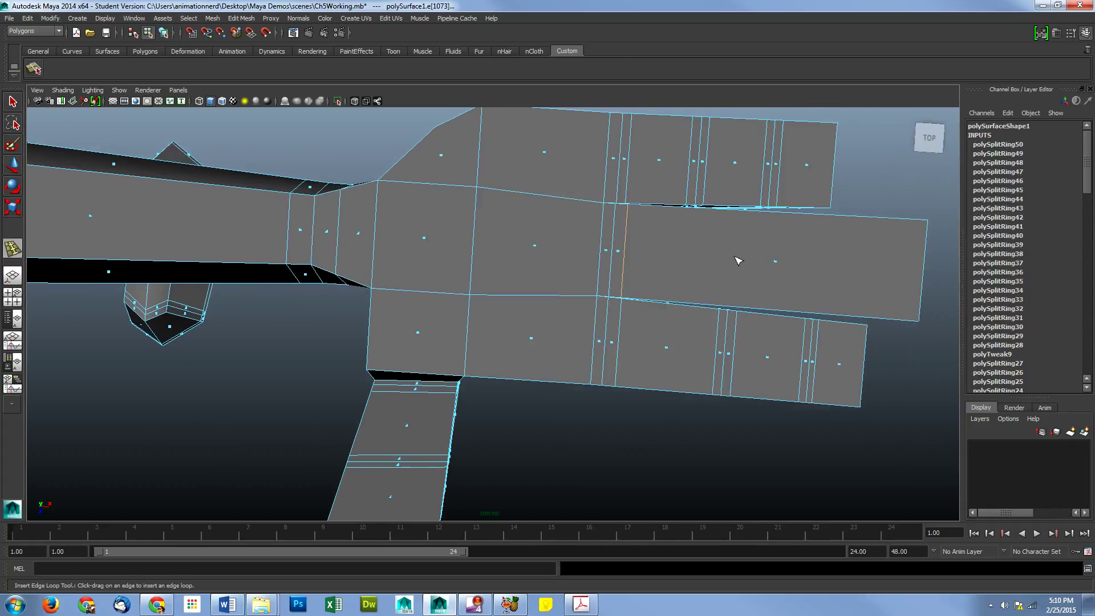
{"action": "left_click", "coordinate": [729, 212]}
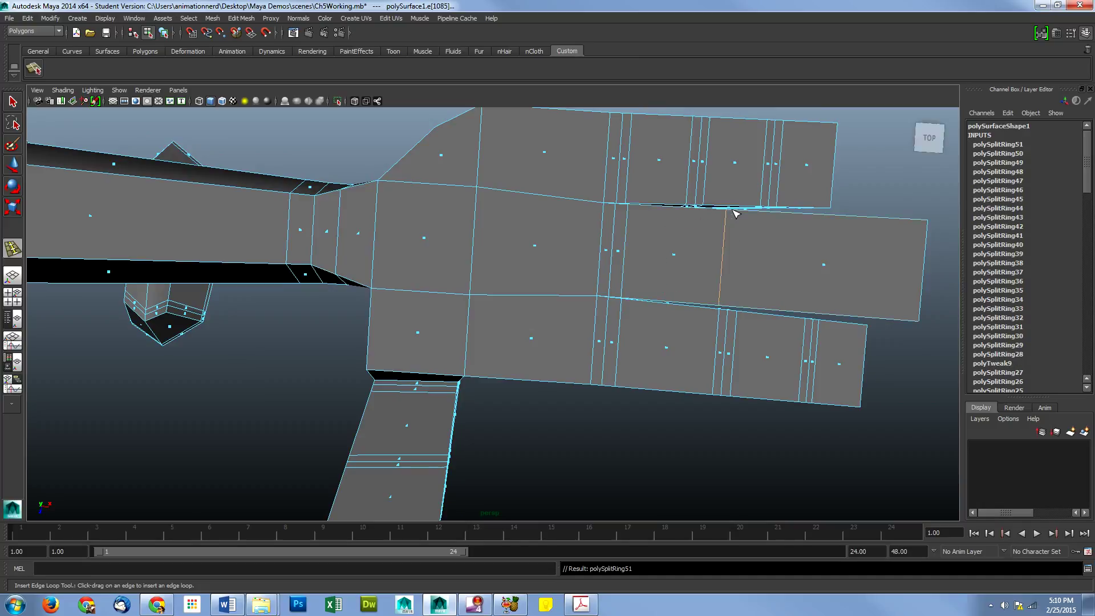
{"action": "left_click", "coordinate": [739, 212]}
{"action": "left_click", "coordinate": [741, 212]}
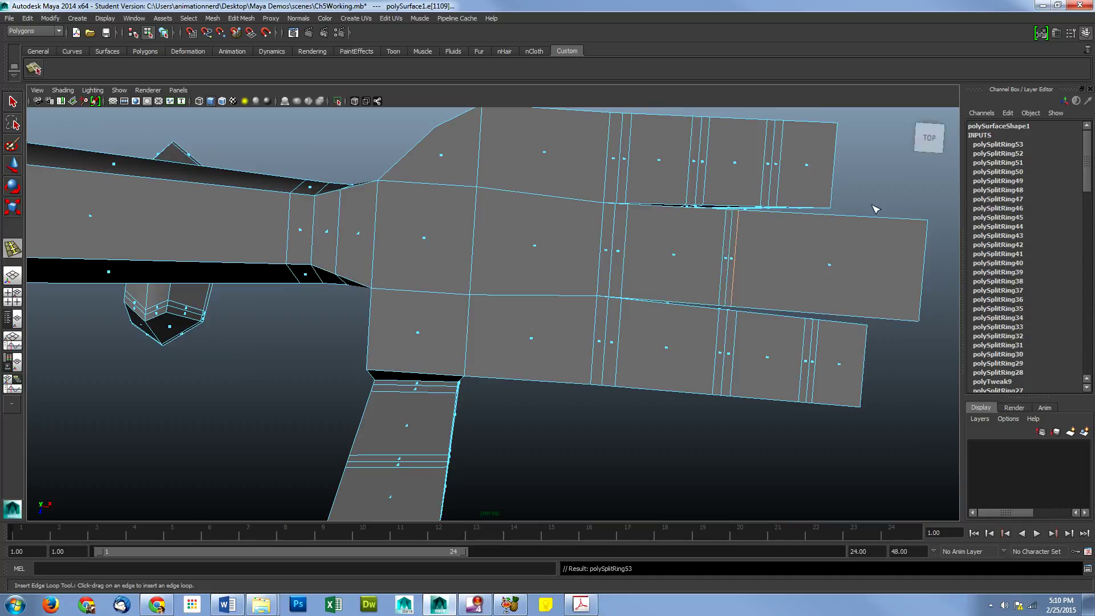
{"action": "left_click", "coordinate": [848, 218]}
{"action": "left_click", "coordinate": [853, 218]}
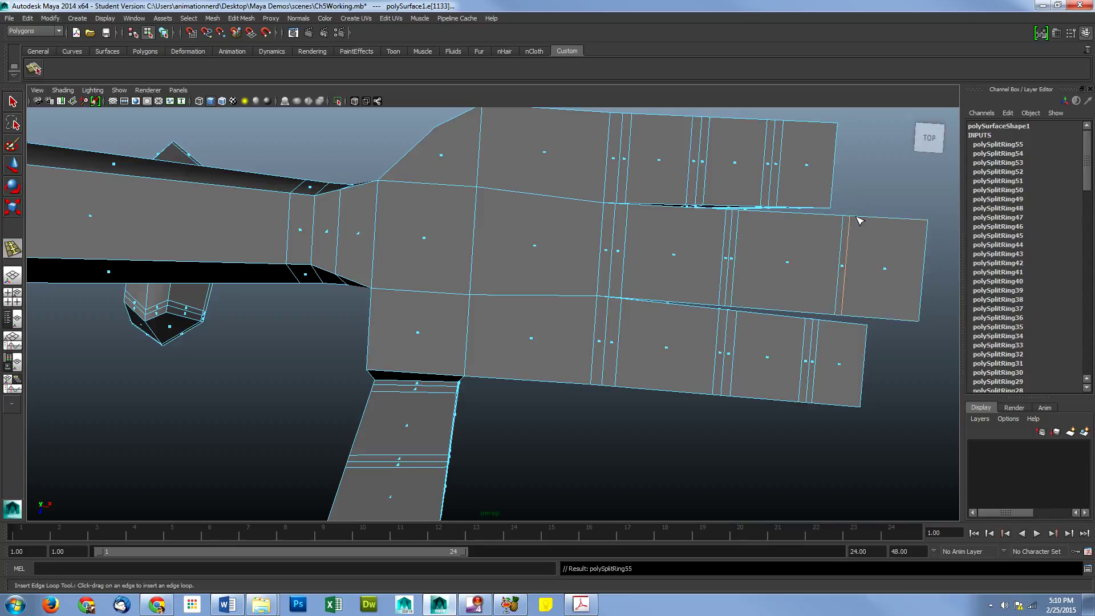
{"action": "left_click", "coordinate": [853, 218]}
- Insert two horizontal edge loops around the torso between the chest and the hips
{"action": "mouse_move", "coordinate": [848, 306]}
{"action": "left_mouse_down", "text": "alt"}
{"action": "mouse_move", "coordinate": [836, 193]}
{"action": "mouse_move", "coordinate": [831, 306]}
{"action": "mouse_move", "coordinate": [836, 295]}
{"action": "left_mouse_up", "text": "alt"}
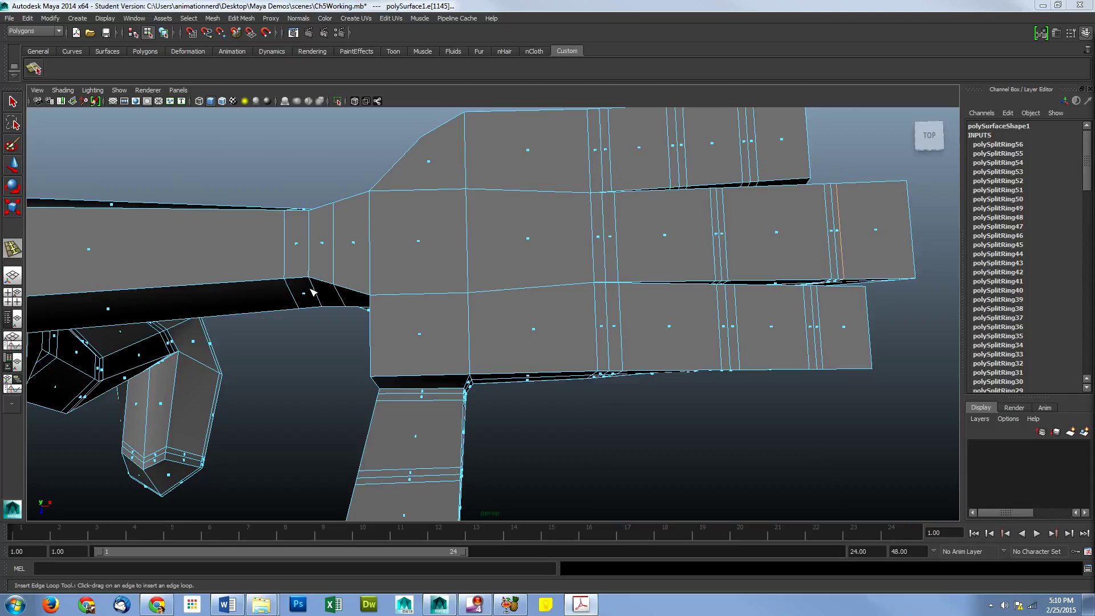
{"action": "left_click_drag", "start_coordinate": [201, 279], "coordinate": [245, 267], "text": "alt"}
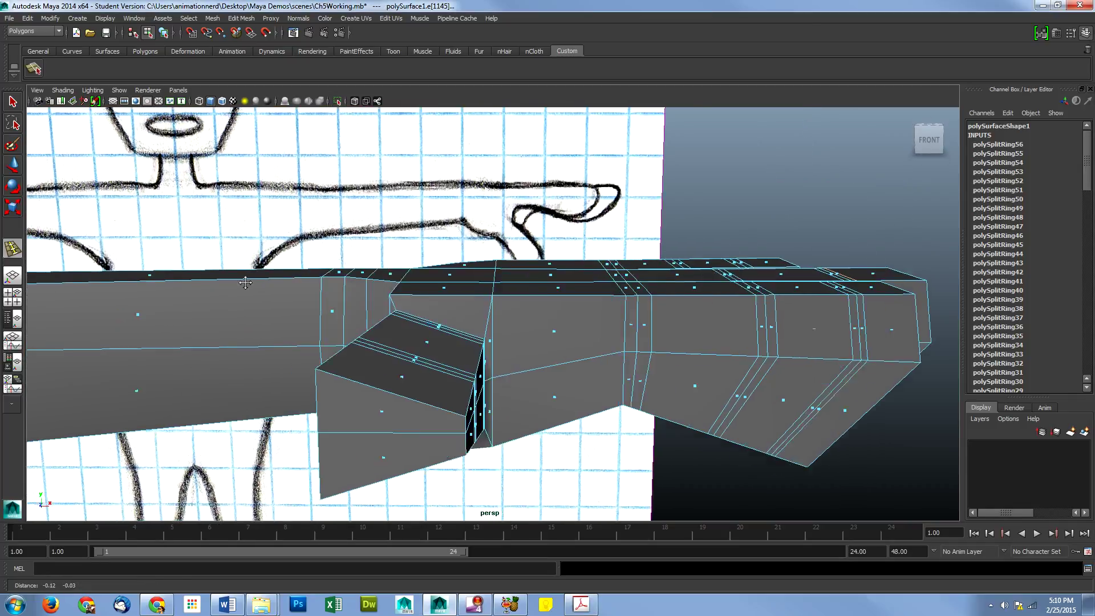
{"action": "scroll", "coordinate": [245, 267], "scroll_direction": "up", "scroll_amount": 3}
{"action": "middle_click_drag", "start_coordinate": [542, 205], "coordinate": [574, 192], "text": "alt"}
{"action": "scroll", "coordinate": [574, 191], "scroll_direction": "down", "scroll_amount": 5}
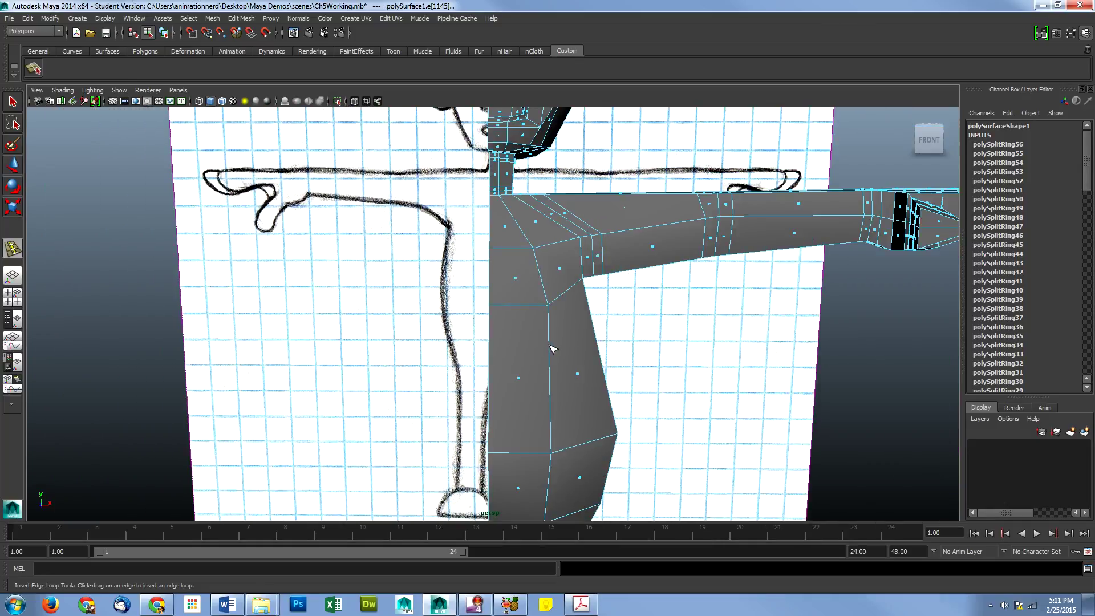
{"action": "left_click_drag", "start_coordinate": [551, 354], "coordinate": [552, 354]}
{"action": "left_click_drag", "start_coordinate": [557, 396], "coordinate": [662, 392]}
{"action": "left_click_drag", "start_coordinate": [564, 425], "coordinate": [540, 364], "text": "alt"}
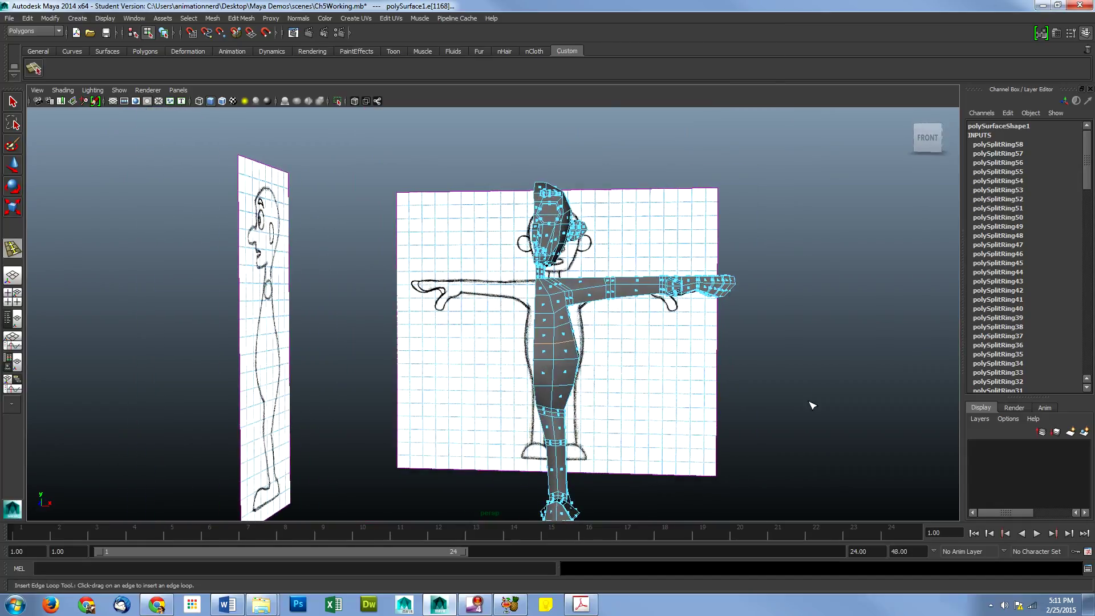